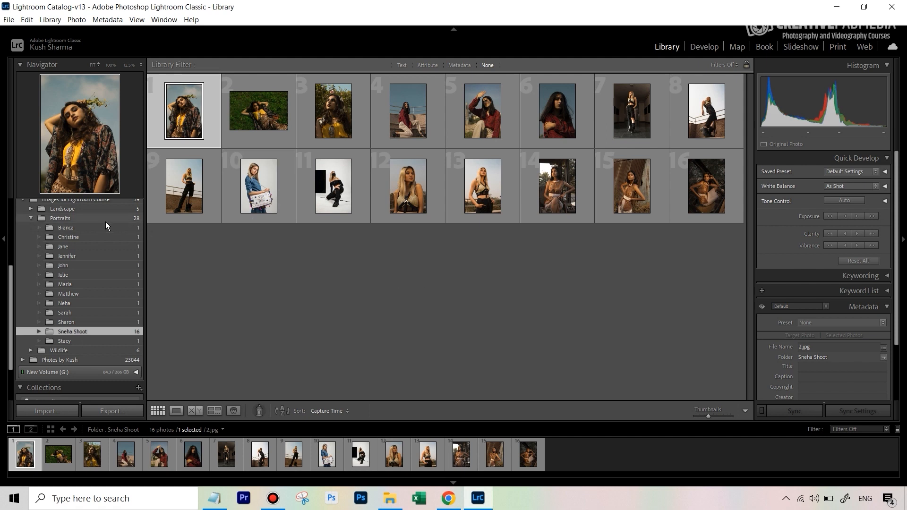
# Create a collection containing all photos in the open shoot folder, giving it the same name as the folder.
pyautogui.moveTo(95, 226)
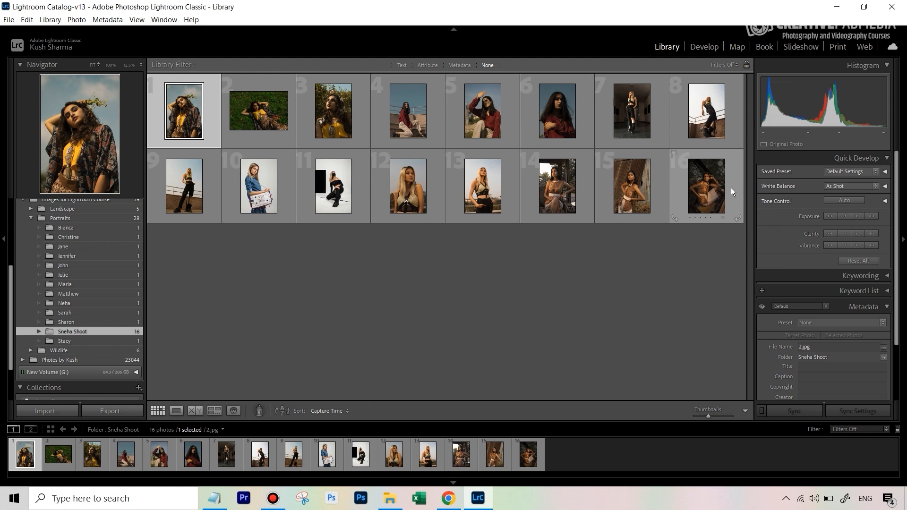
pyautogui.hotkey('ctrl', 'a')
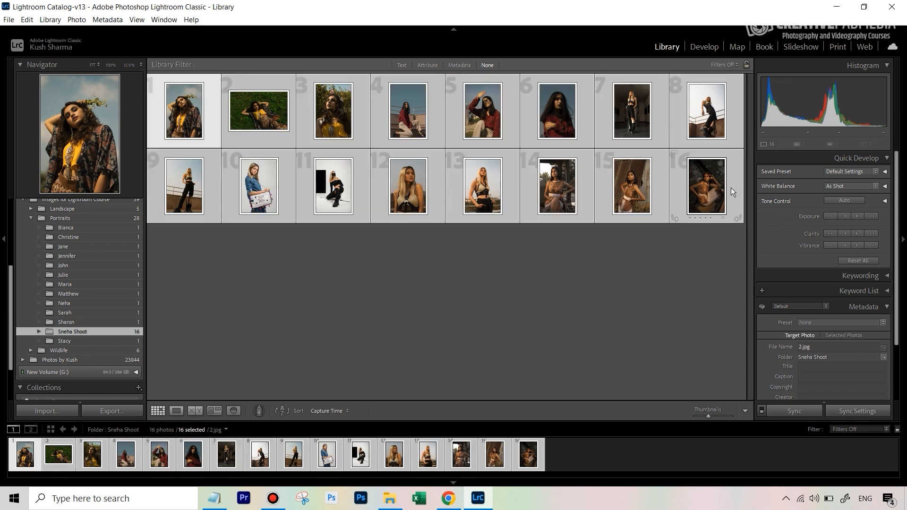
pyautogui.click(138, 387)
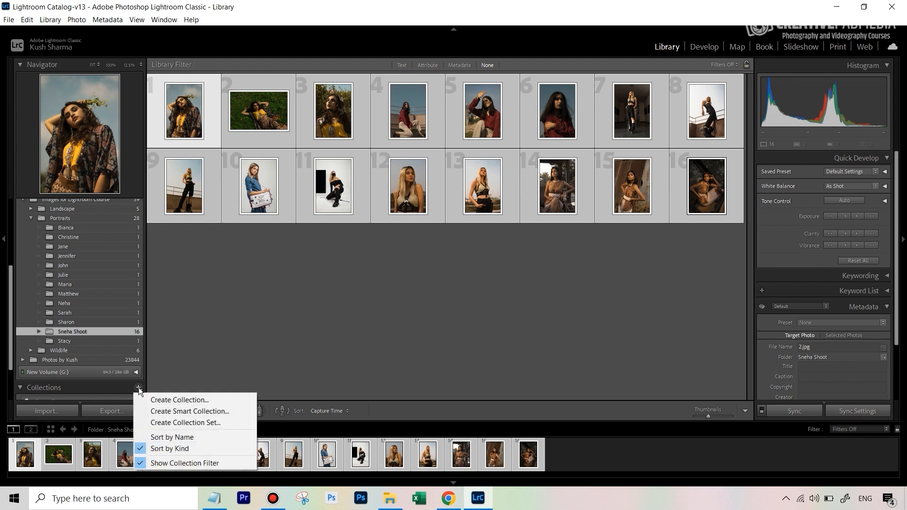
pyautogui.click(165, 400)
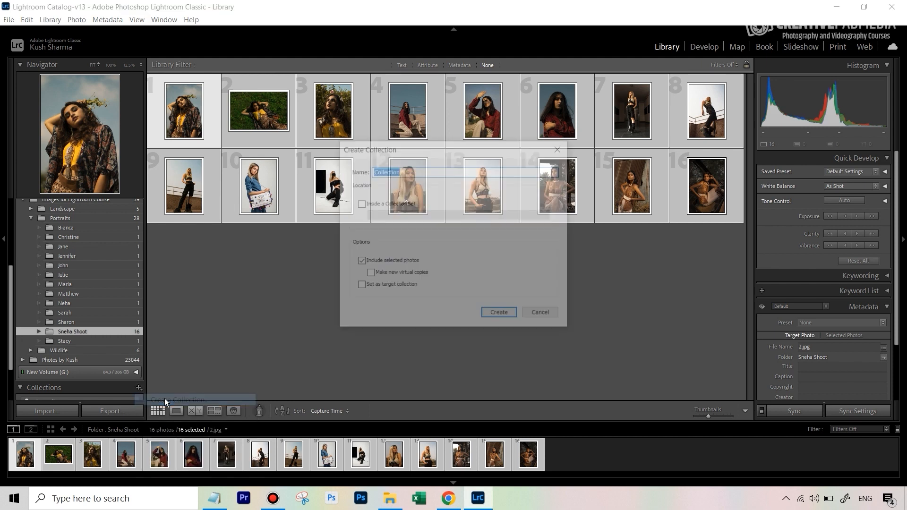
pyautogui.write('Sne')
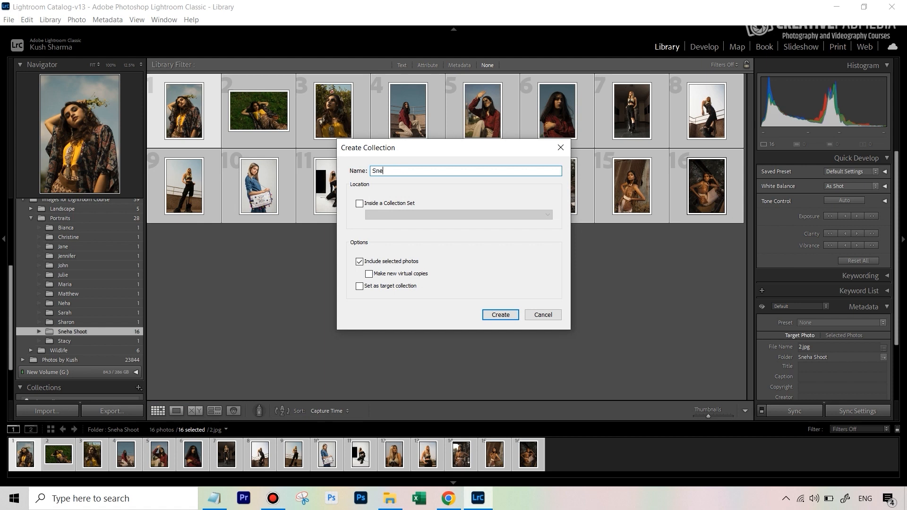
pyautogui.write('ha Shoot')
pyautogui.click(501, 315)
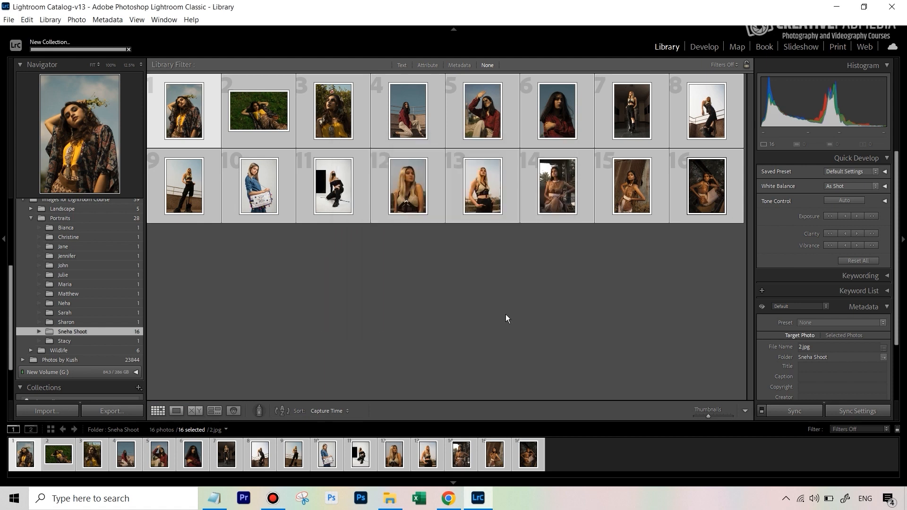
# Collapse the Elements (F:) drive, then view the Animals collection and return to the new shoot collection.
pyautogui.scroll(-1, 103, 345)
pyautogui.scroll(2, 103, 344)
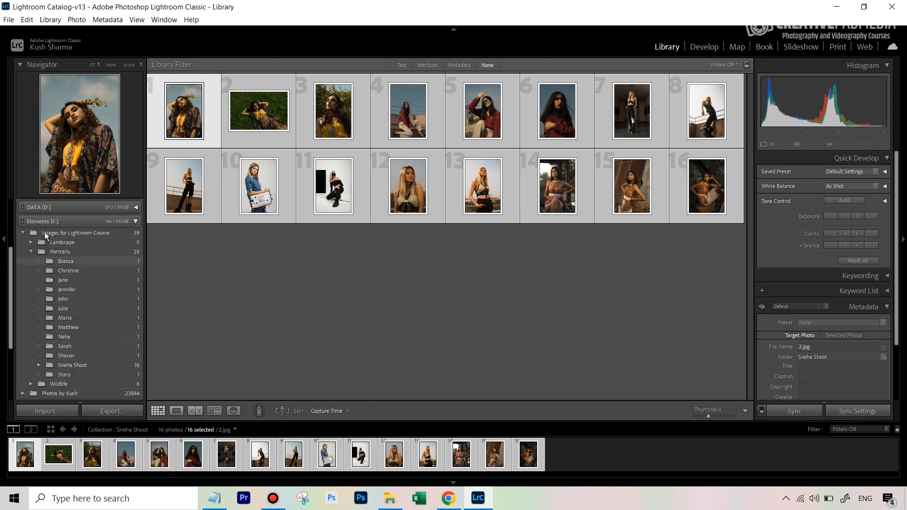
pyautogui.click(136, 220)
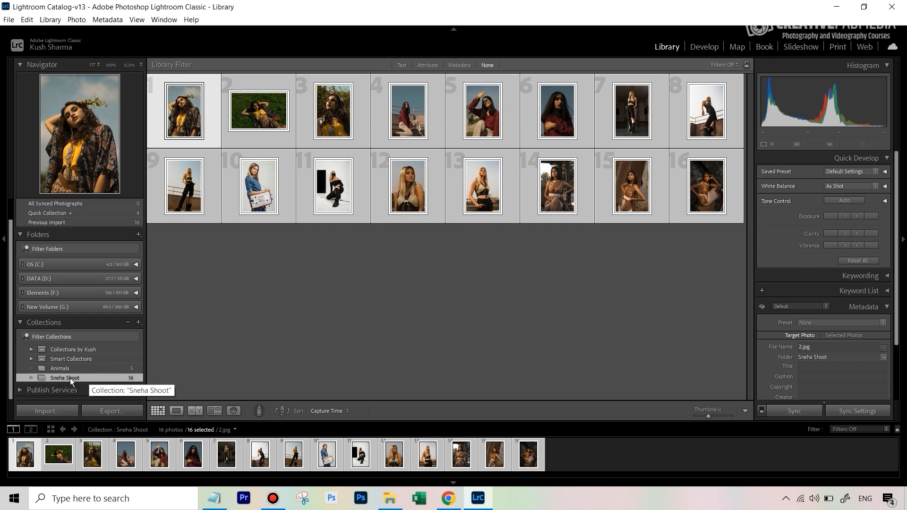
pyautogui.click(114, 367)
pyautogui.click(113, 378)
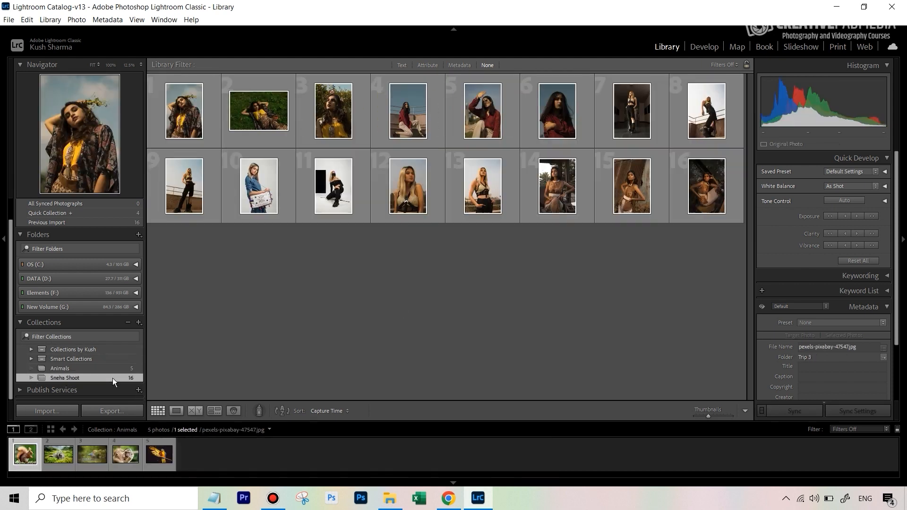
# Clear the photo selection, open the collection's first photo in Loupe view and browse through to the fourth photo.
pyautogui.click(318, 330)
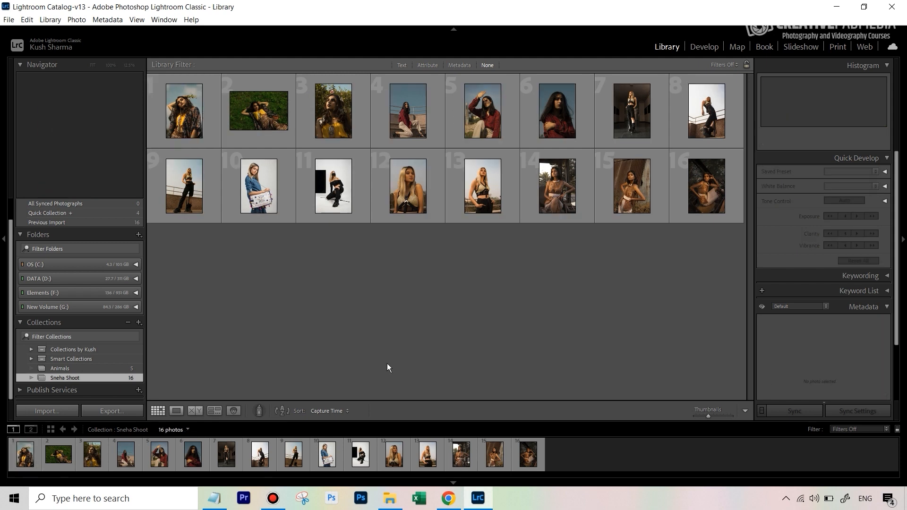
pyautogui.press('Right')
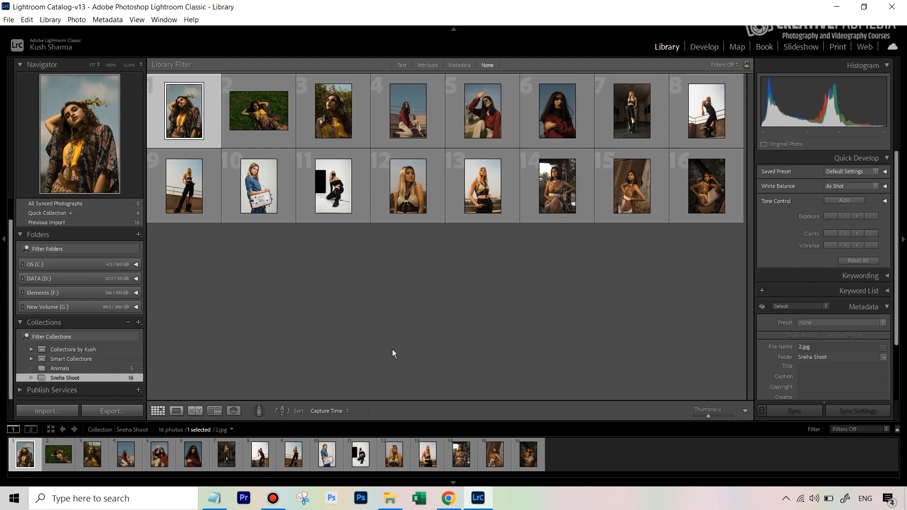
pyautogui.doubleClick(179, 106)
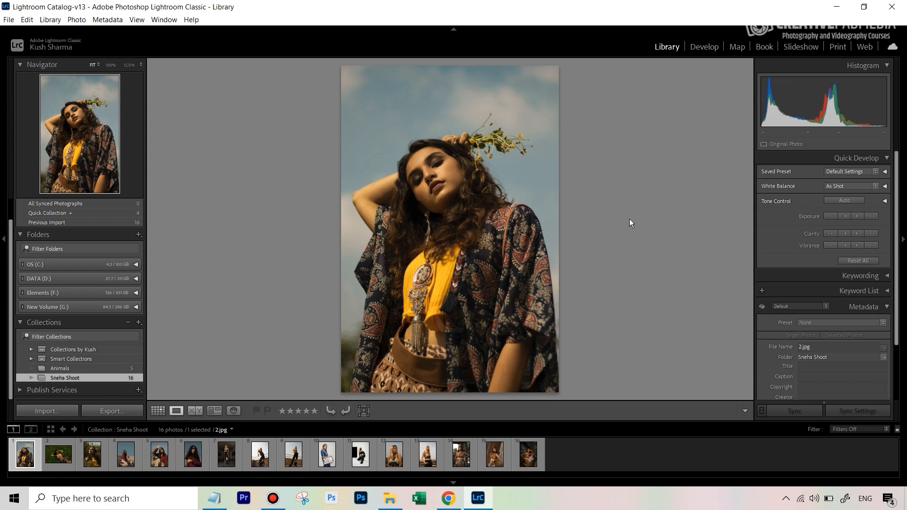
pyautogui.press('Right')
pyautogui.press('Right')
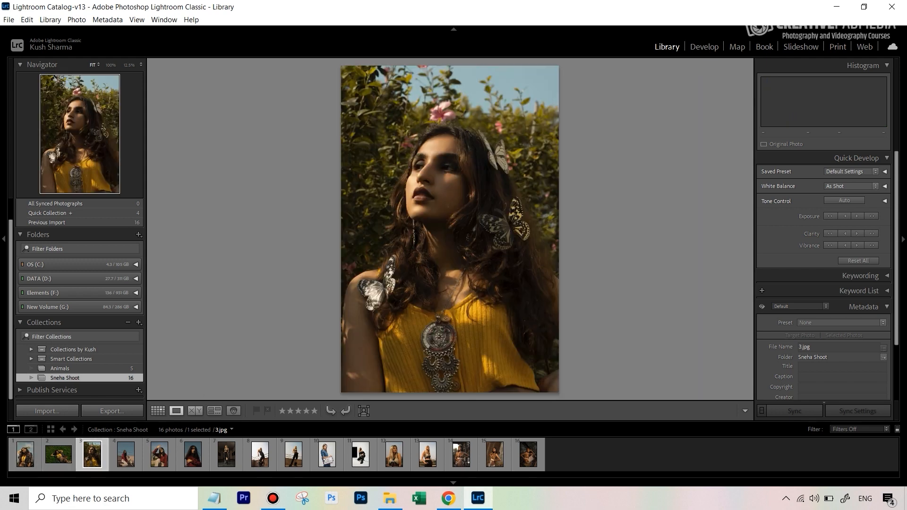
pyautogui.press('Right')
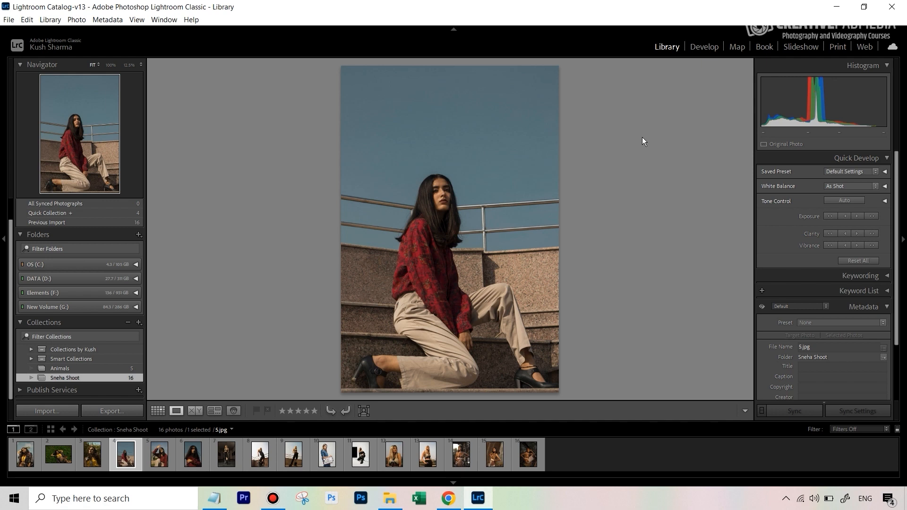
# Flag the first photo (2.jpg) and the fourth photo (5.jpg) as picks.
pyautogui.click(23, 462)
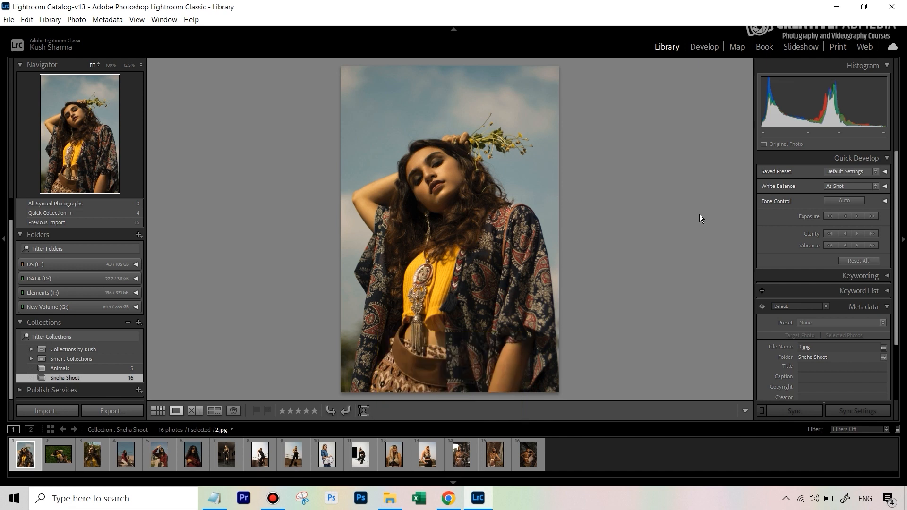
pyautogui.press('p')
pyautogui.press('Right')
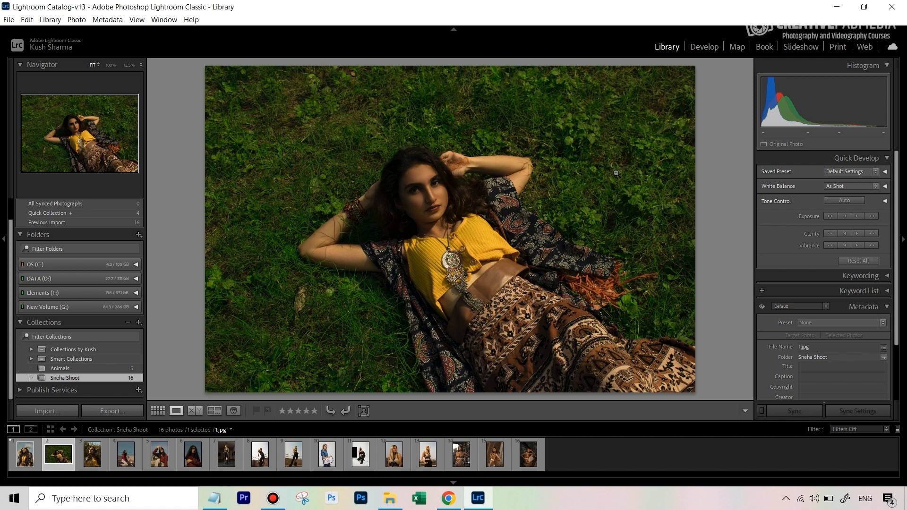
pyautogui.press('Right')
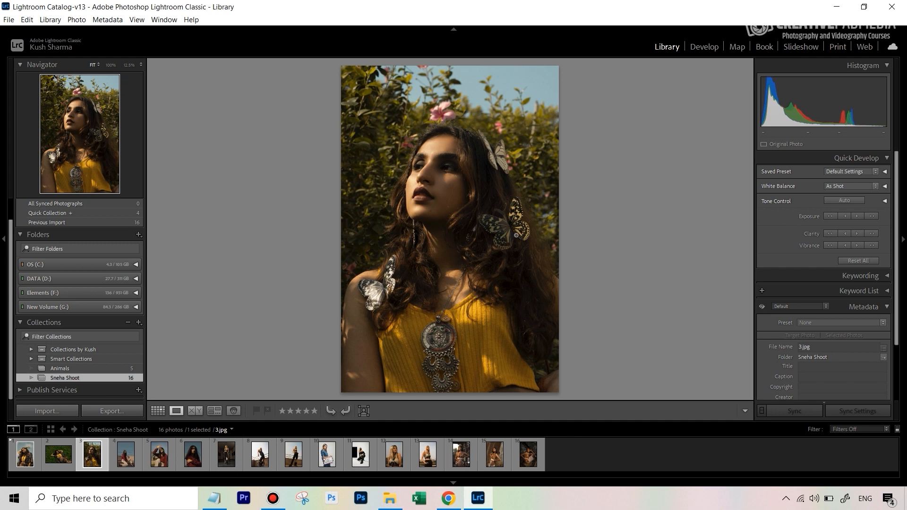
pyautogui.press('Right')
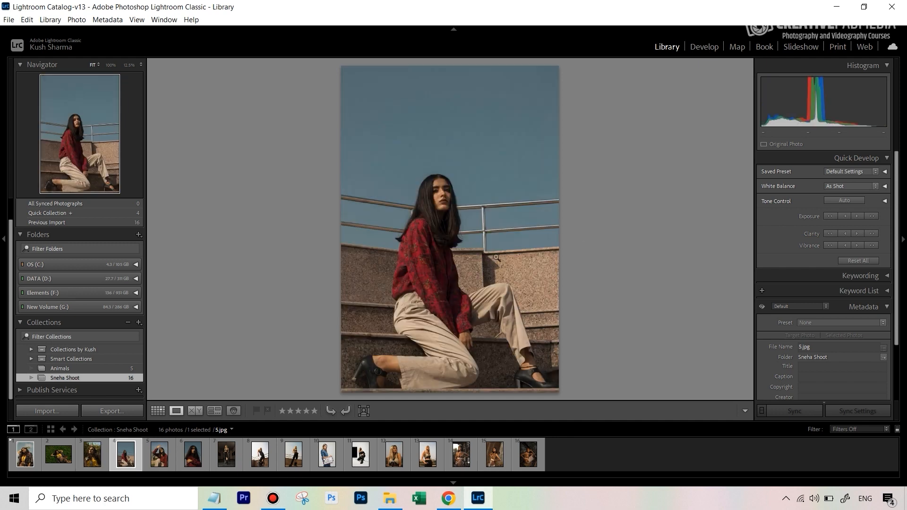
pyautogui.press('p')
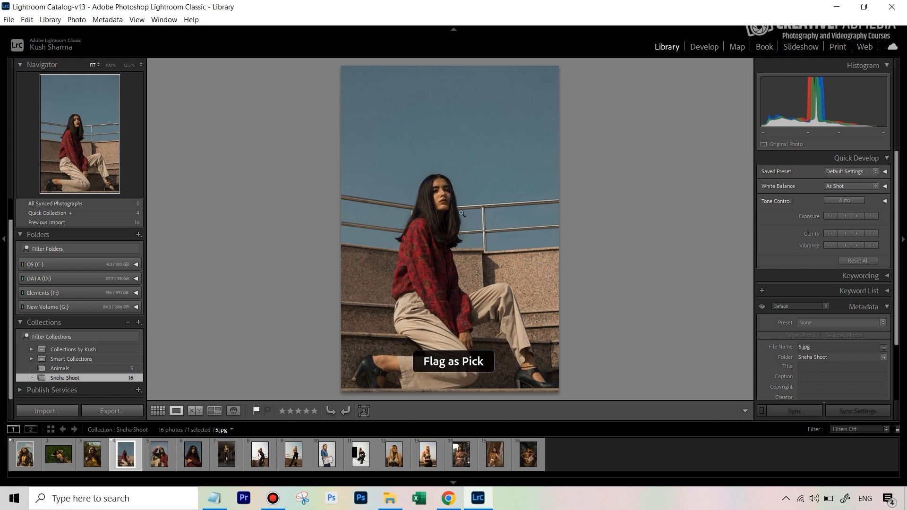
# Flag the seventh photo (8.jpg) and the eighth photo (7.jpg) as picks.
pyautogui.press('Right')
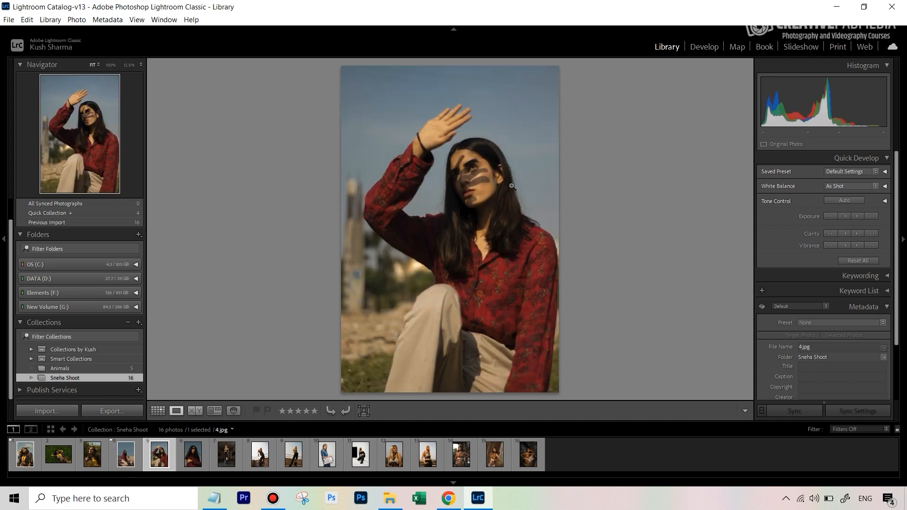
pyautogui.press('Right')
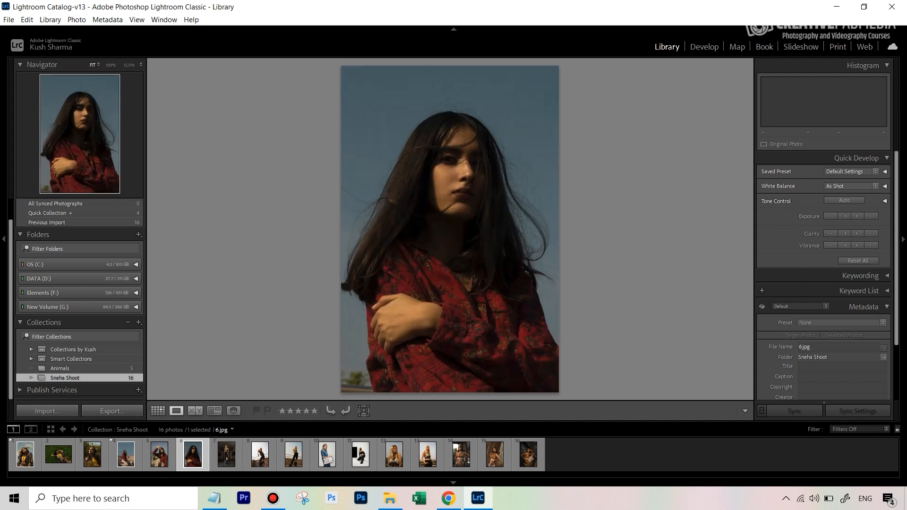
pyautogui.press('Right')
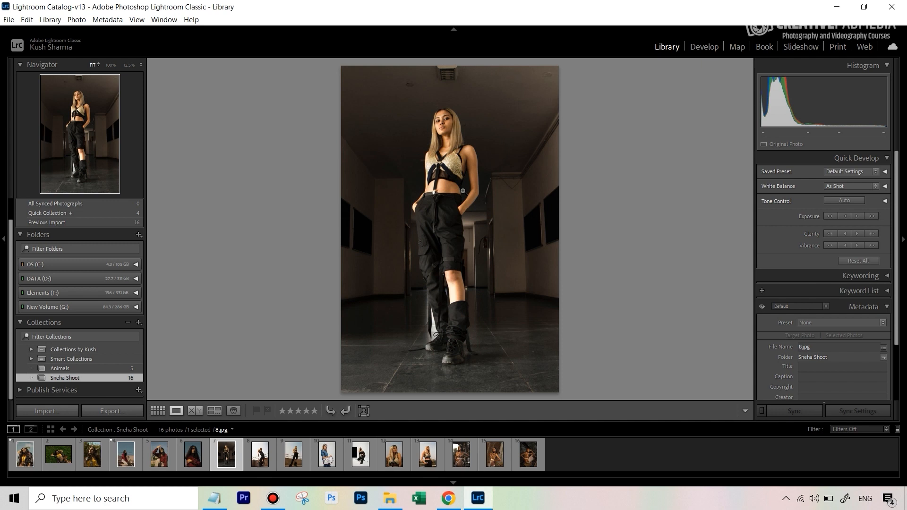
pyautogui.press('p')
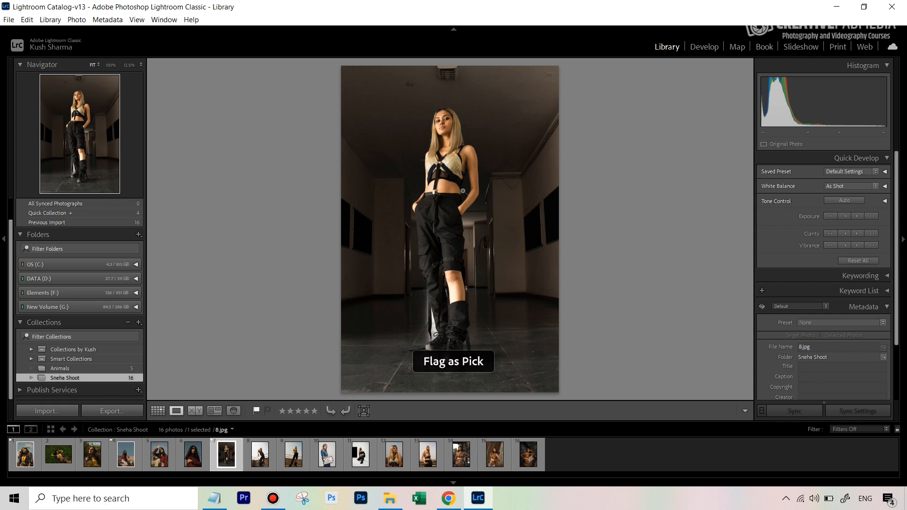
pyautogui.press('Right')
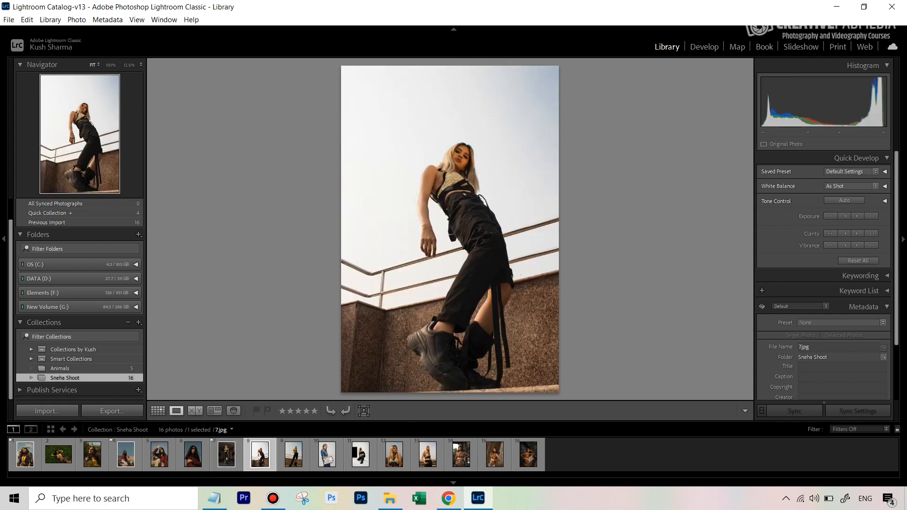
pyautogui.press('p')
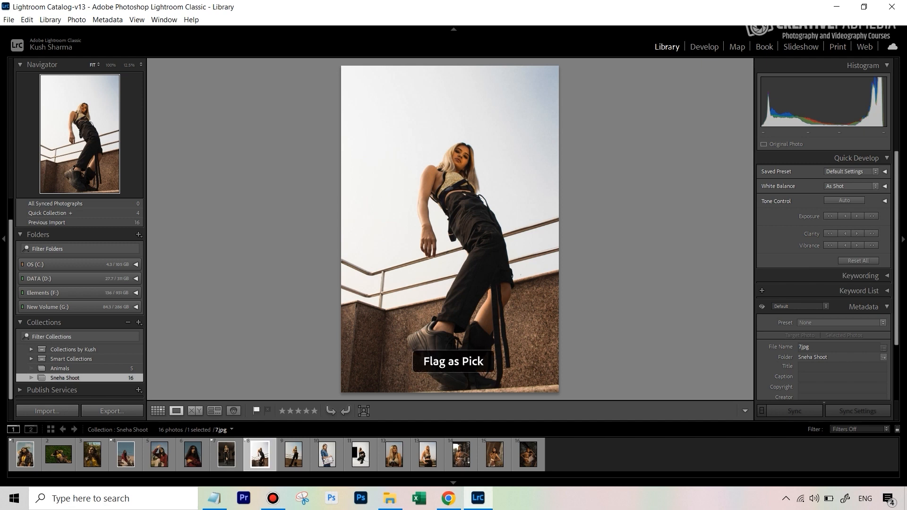
# Flag the tenth photo (10.jpg) and the fourteenth photo (15.jpg) as picks.
pyautogui.press('Right')
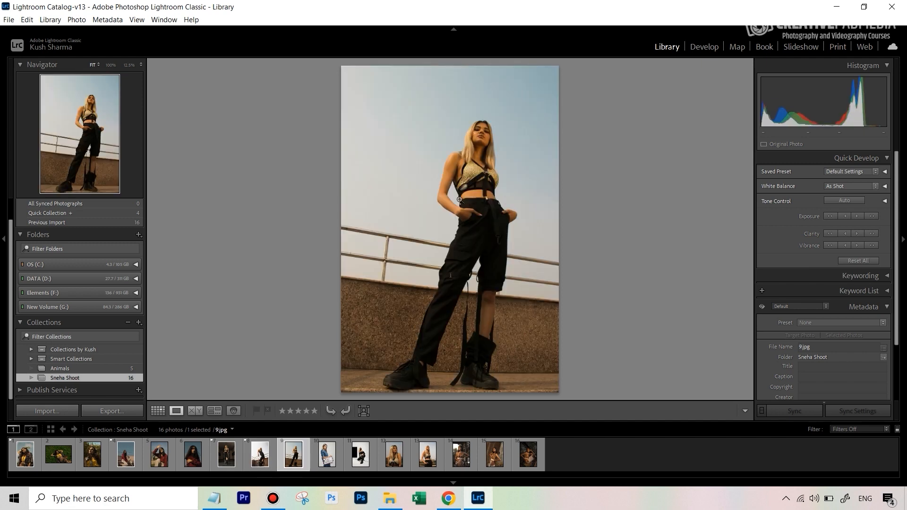
pyautogui.press('Right')
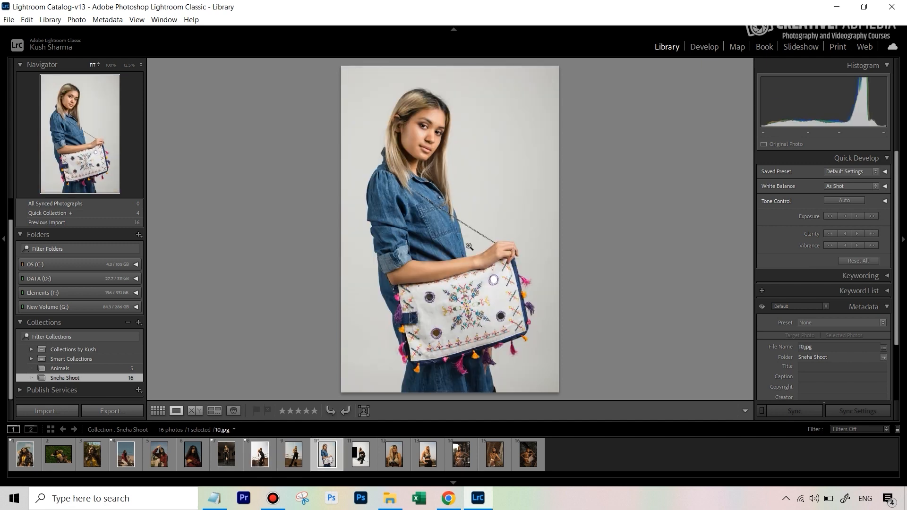
pyautogui.press('p')
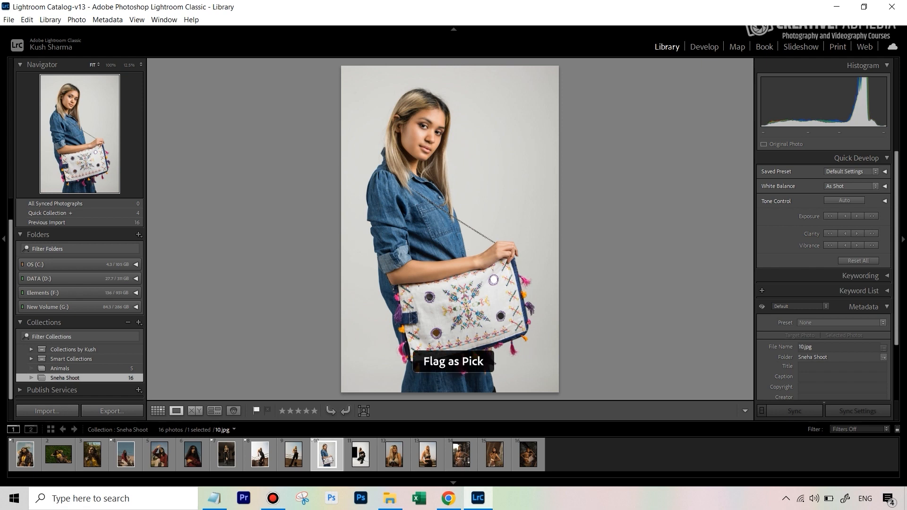
pyautogui.press('Right')
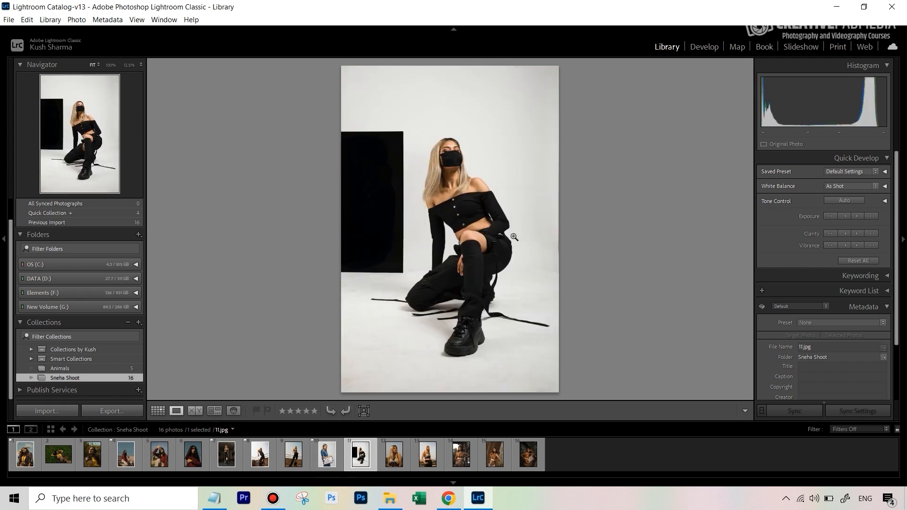
pyautogui.press('Right')
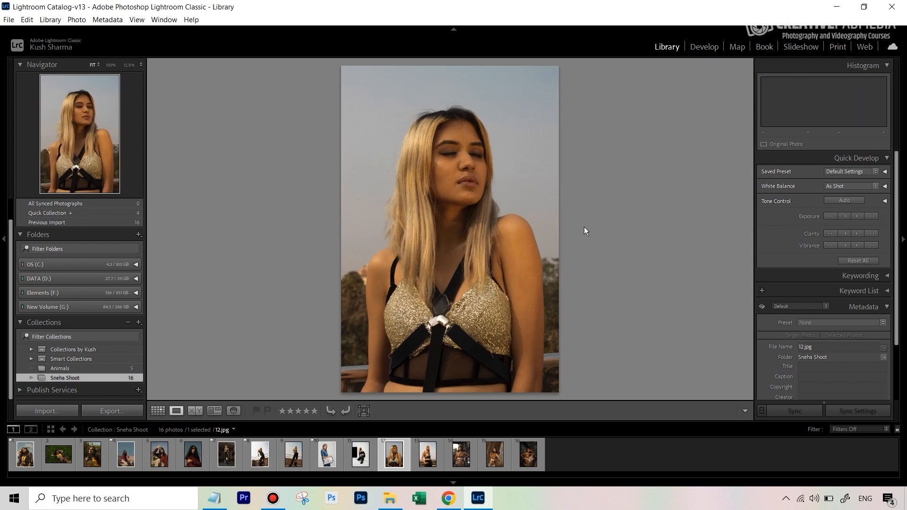
pyautogui.press('Right')
pyautogui.press('Right')
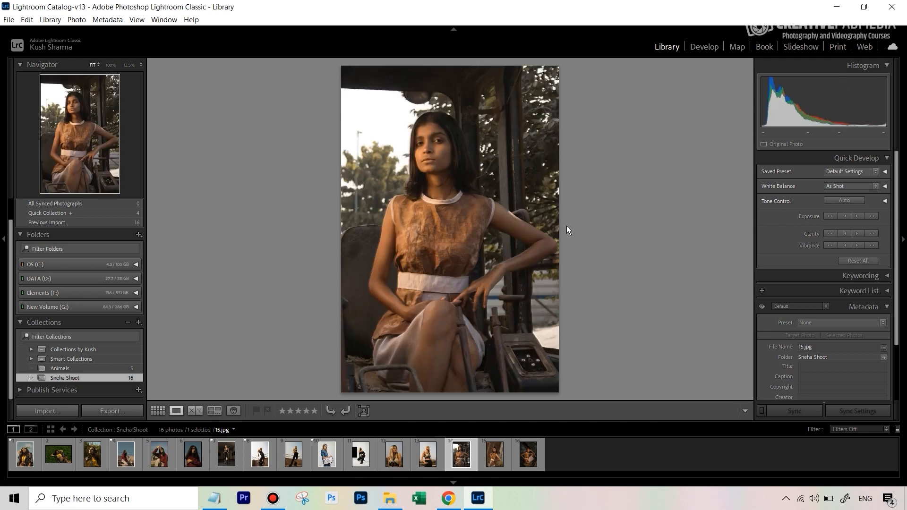
pyautogui.press('p')
# Flag the last photo in the collection (14.jpg) as a pick and return to Grid view.
pyautogui.press('Right')
pyautogui.press('Right')
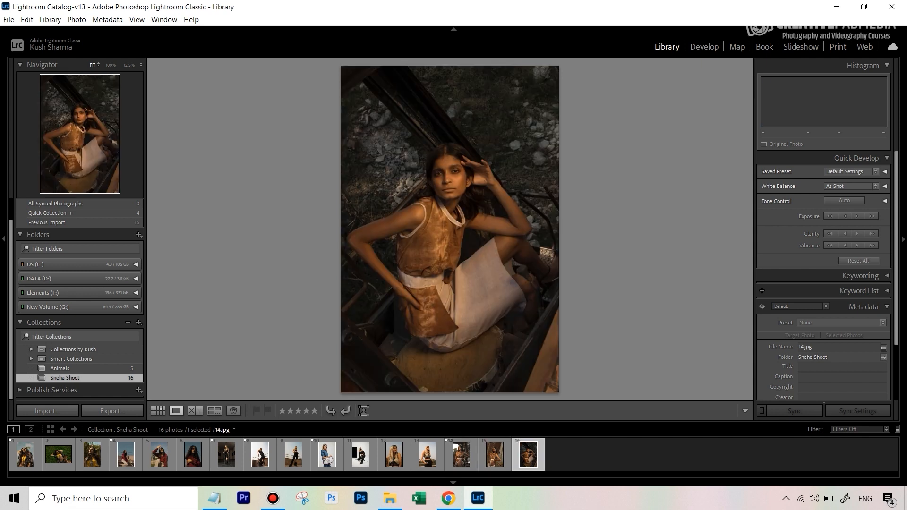
pyautogui.press('Left')
pyautogui.press('Right')
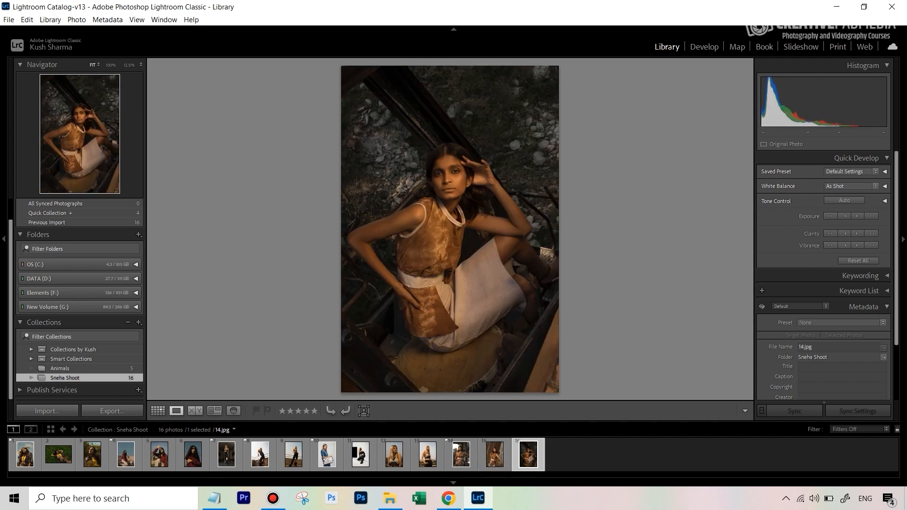
pyautogui.press('p')
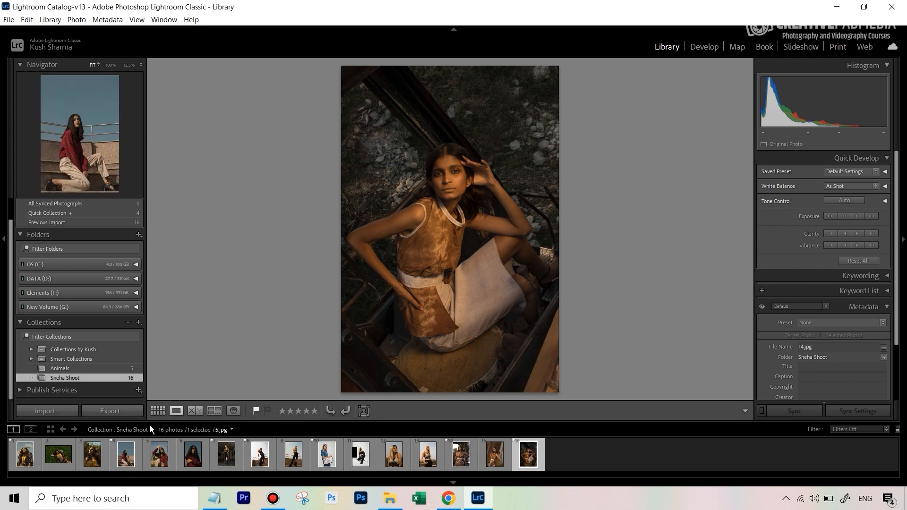
pyautogui.click(159, 412)
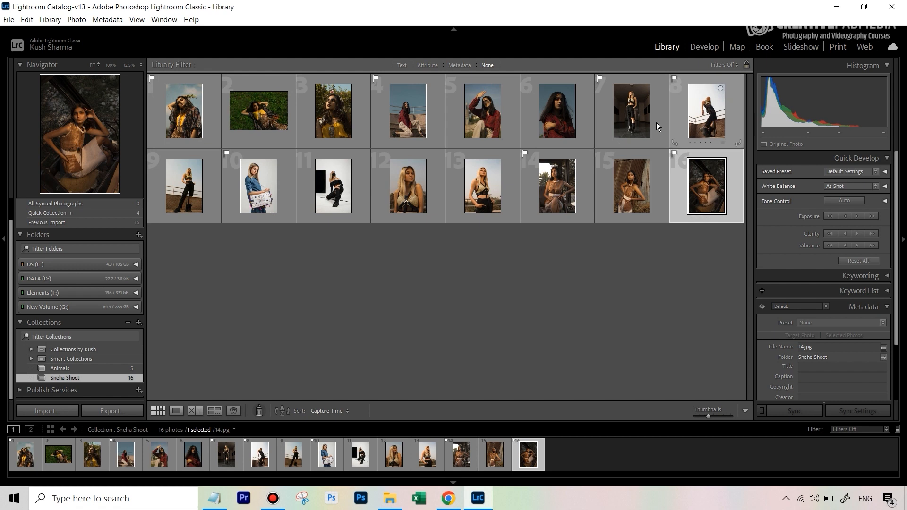
# Clear the selection and filter the shoot collection to show only flagged photos.
pyautogui.click(567, 261)
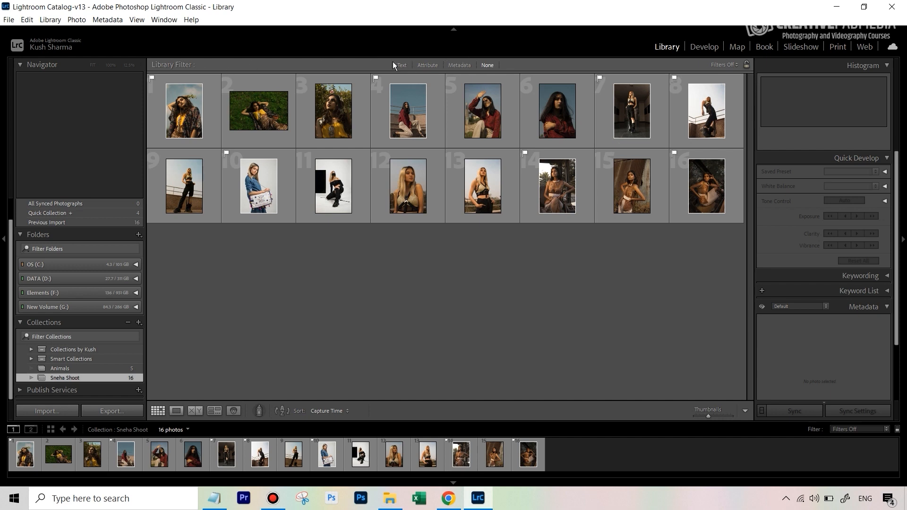
pyautogui.click(727, 66)
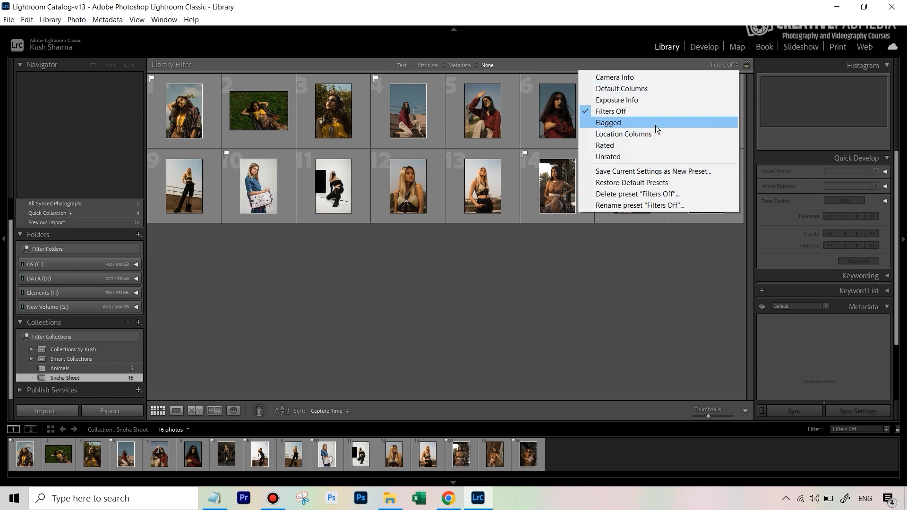
pyautogui.click(607, 123)
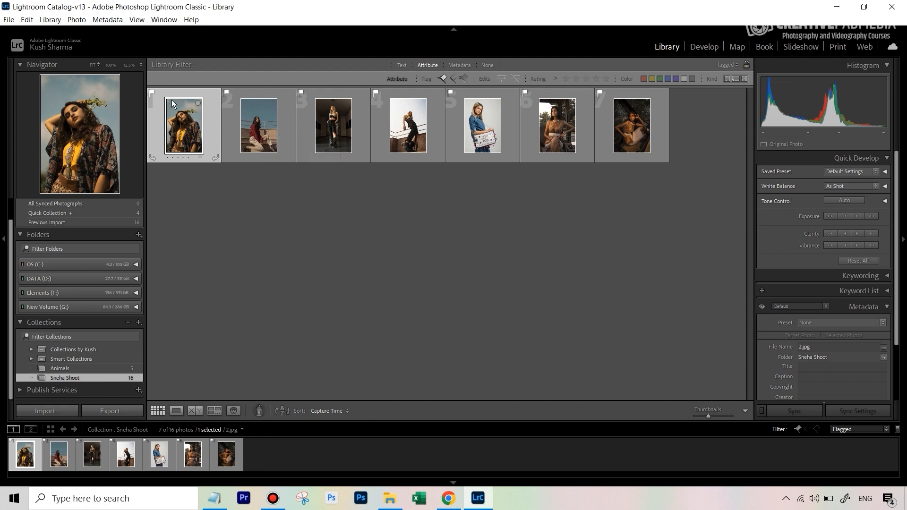
# Create a collection named Rough Selects that includes all the flagged photos.
pyautogui.hotkey('ctrl', 'a')
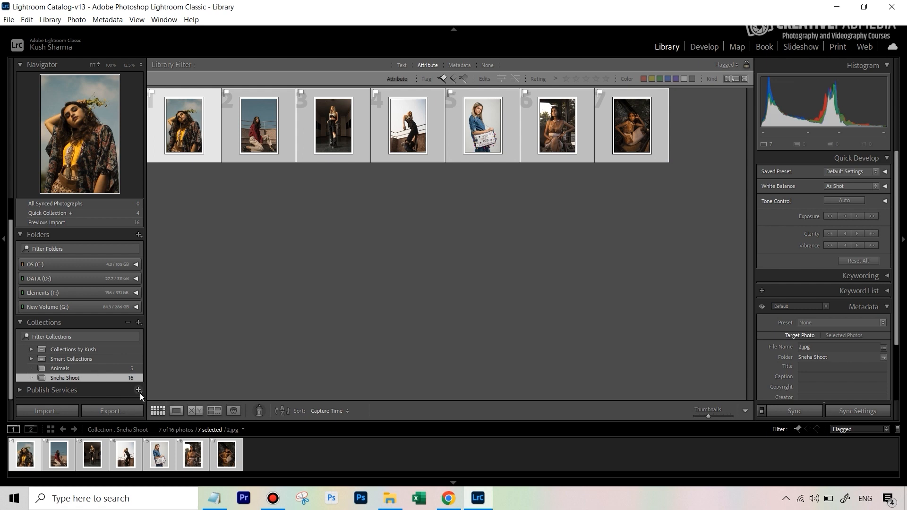
pyautogui.click(139, 324)
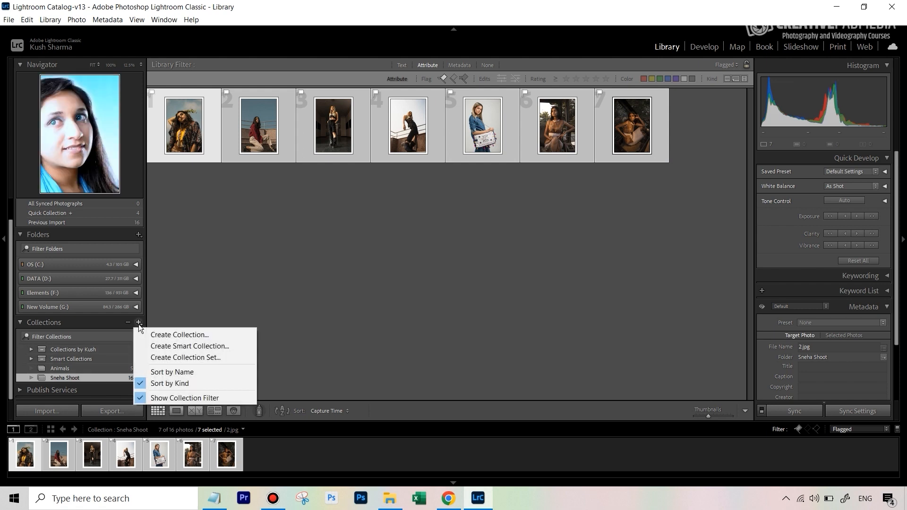
pyautogui.click(177, 334)
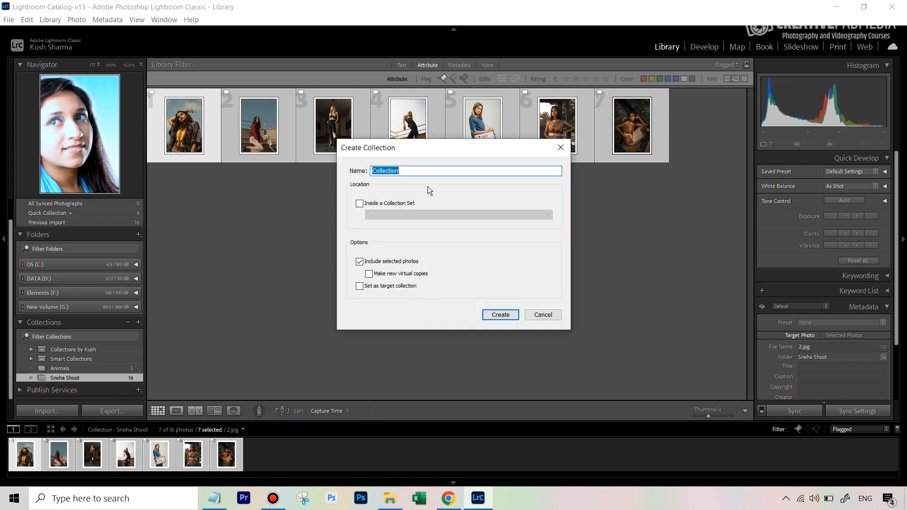
pyautogui.write('Rough Selects')
pyautogui.click(510, 315)
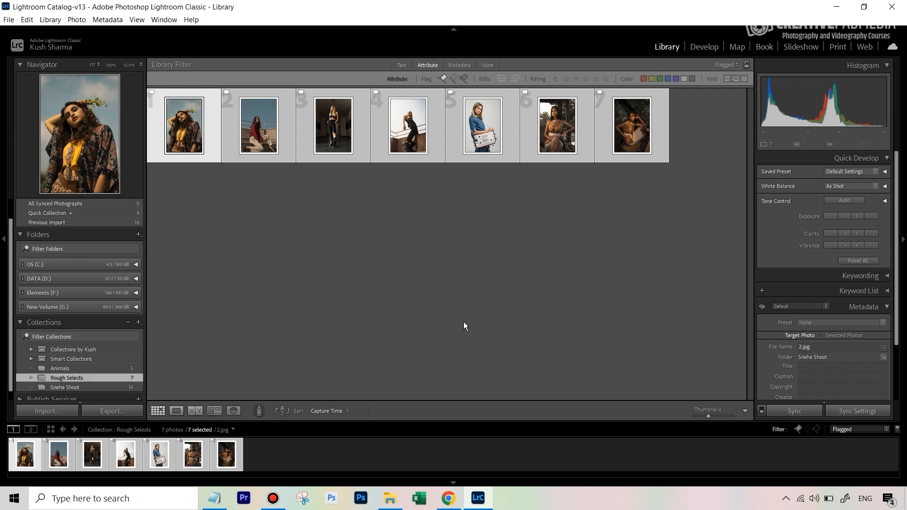
# Show the Rough Selects collection and deselect all of its photos.
pyautogui.click(100, 385)
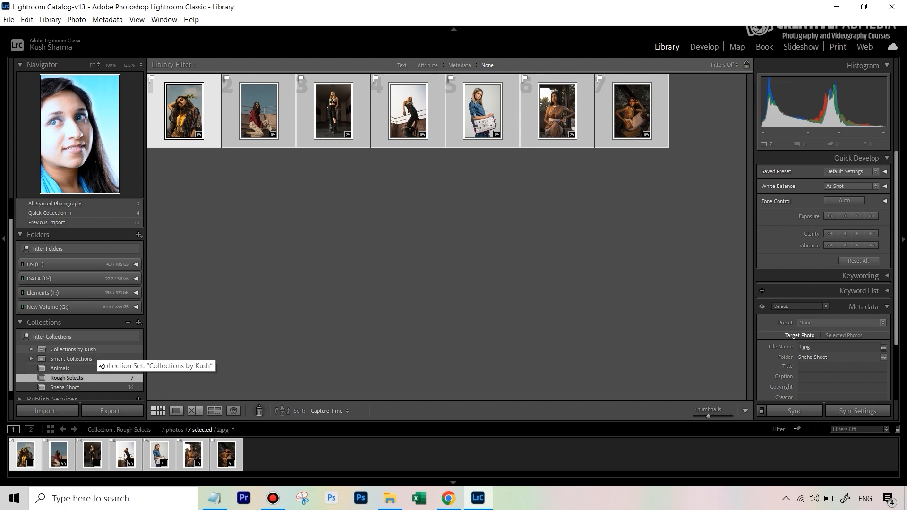
pyautogui.click(138, 323)
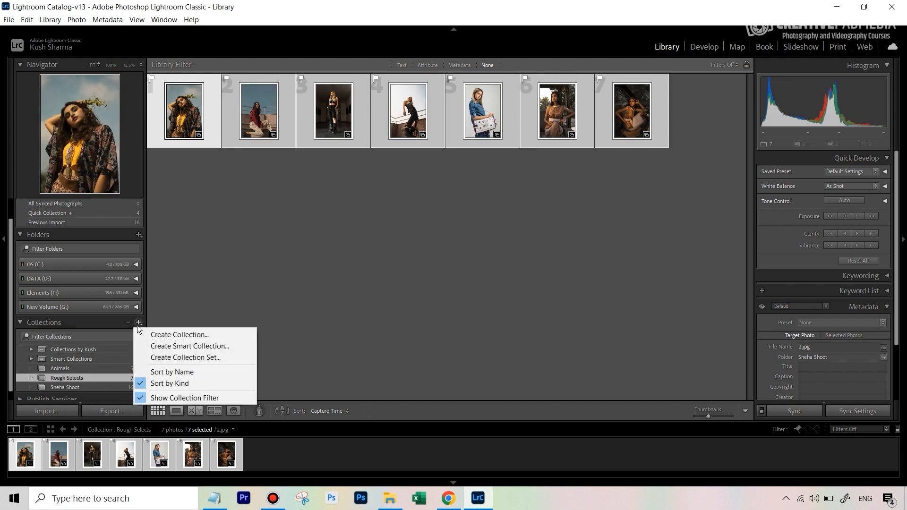
pyautogui.click(292, 227)
pyautogui.click(292, 227)
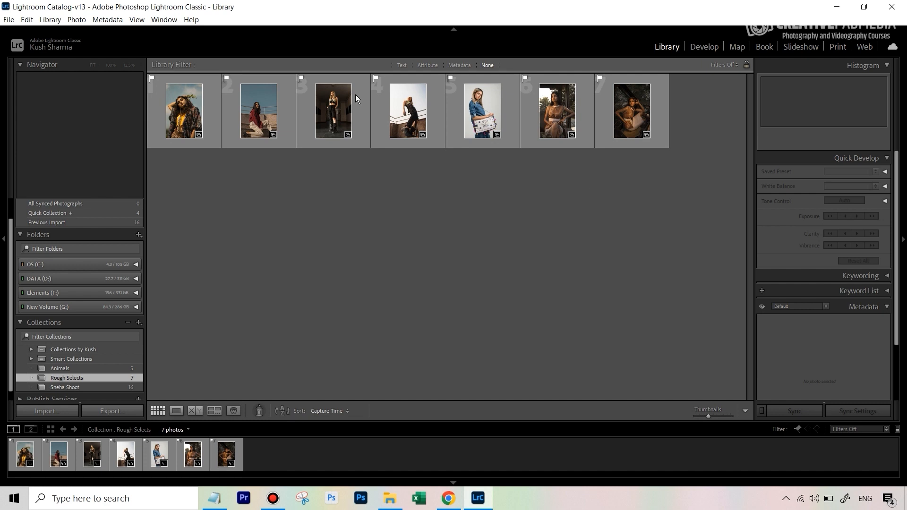
pyautogui.click(343, 103)
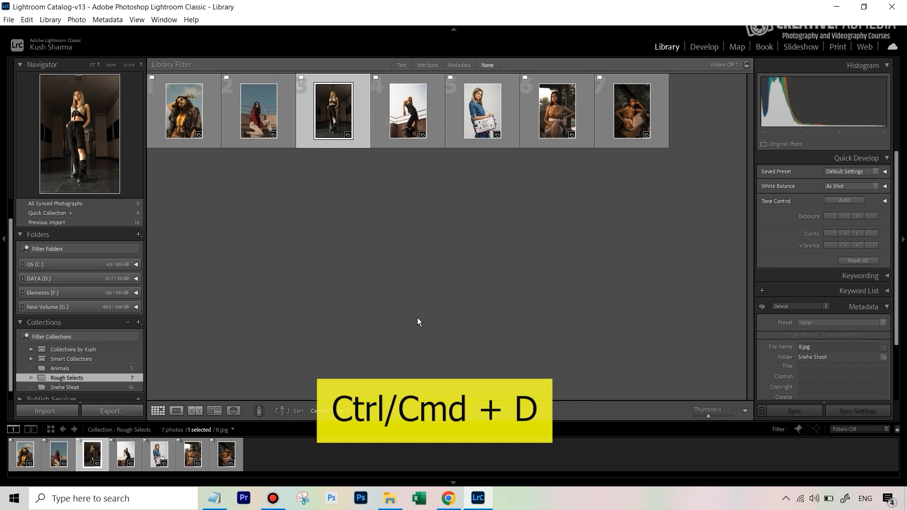
pyautogui.hotkey('ctrl', 'd')
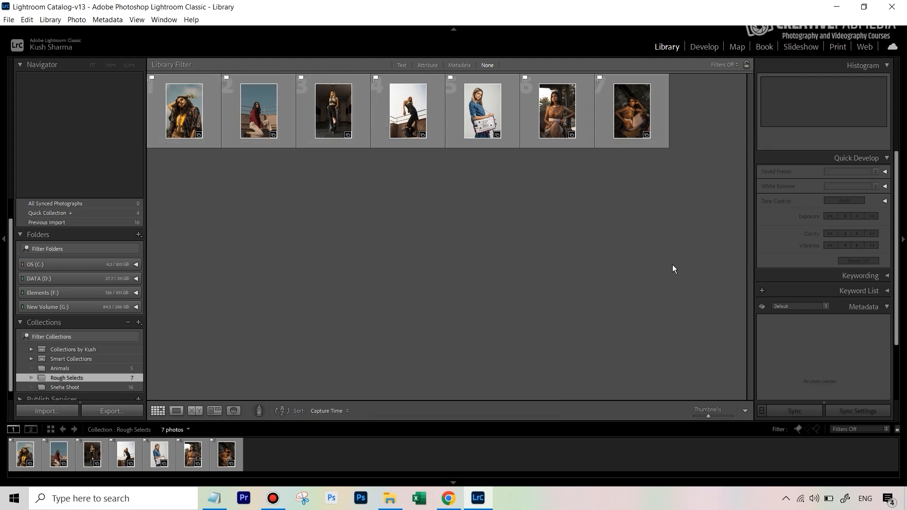
# Create a top-level collection set named with the model's first name followed by "Portrait Shoot".
pyautogui.click(139, 322)
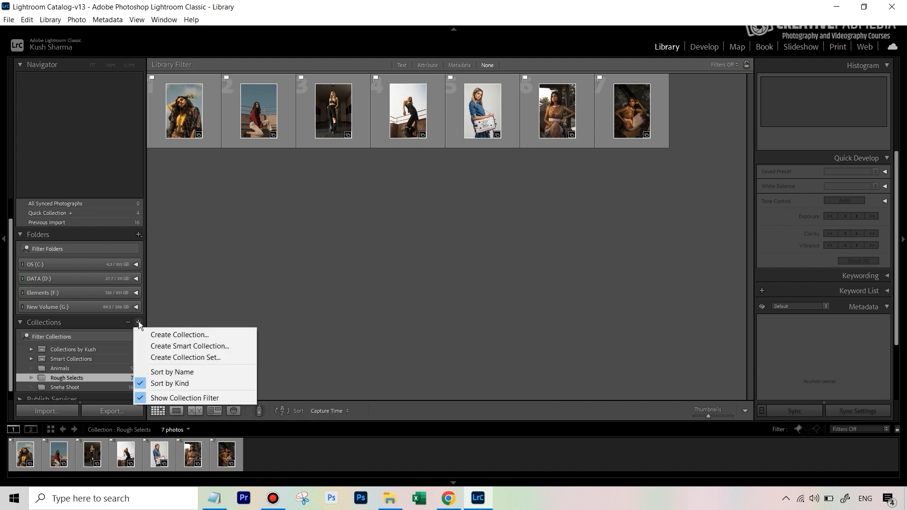
pyautogui.click(175, 357)
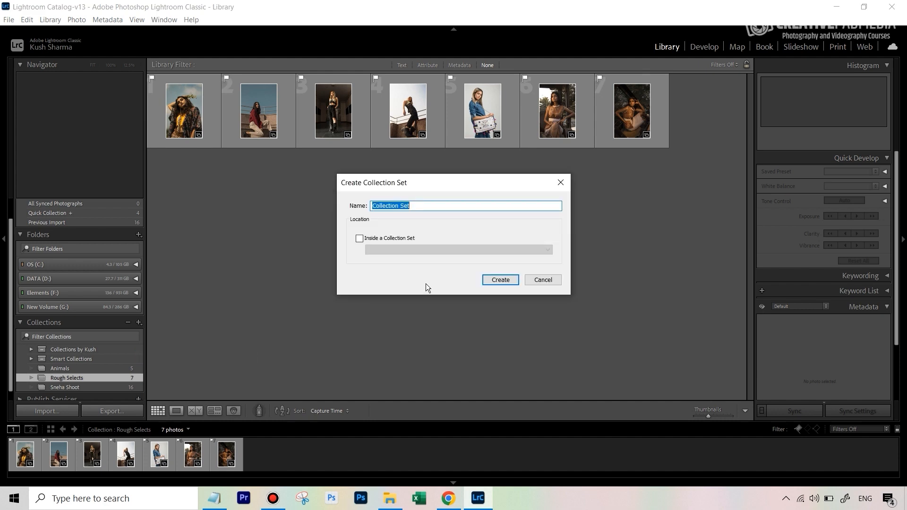
pyautogui.write('Sneha Studio Shoo')
pyautogui.moveTo(391, 206); pyautogui.dragTo(408, 203)
pyautogui.write('Portrait Shoot')
pyautogui.click(499, 278)
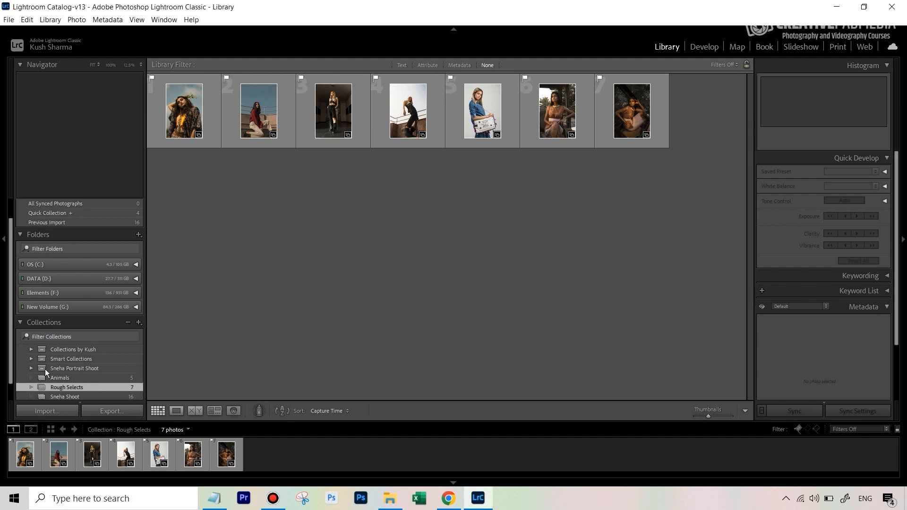
# Rename the full shoot collection by adding "All Photos" to the end of its name.
pyautogui.scroll(-1, 120, 378)
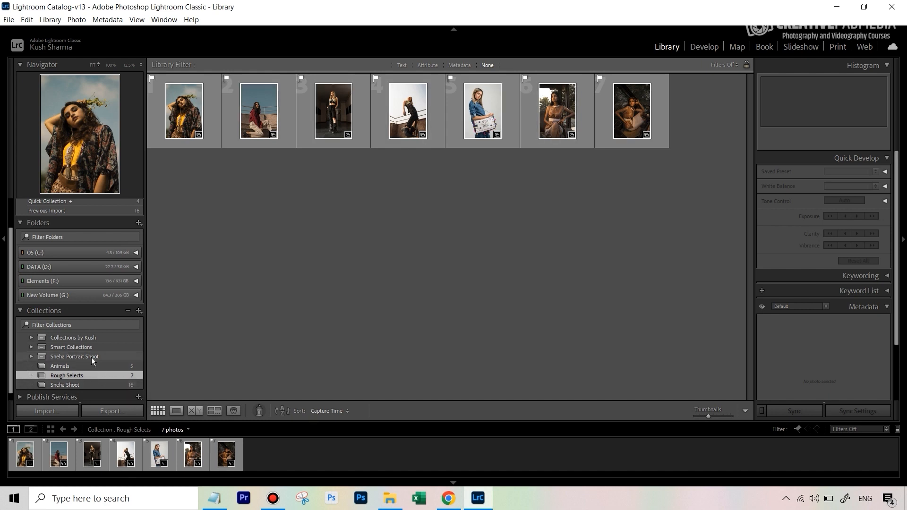
pyautogui.rightClick(68, 385)
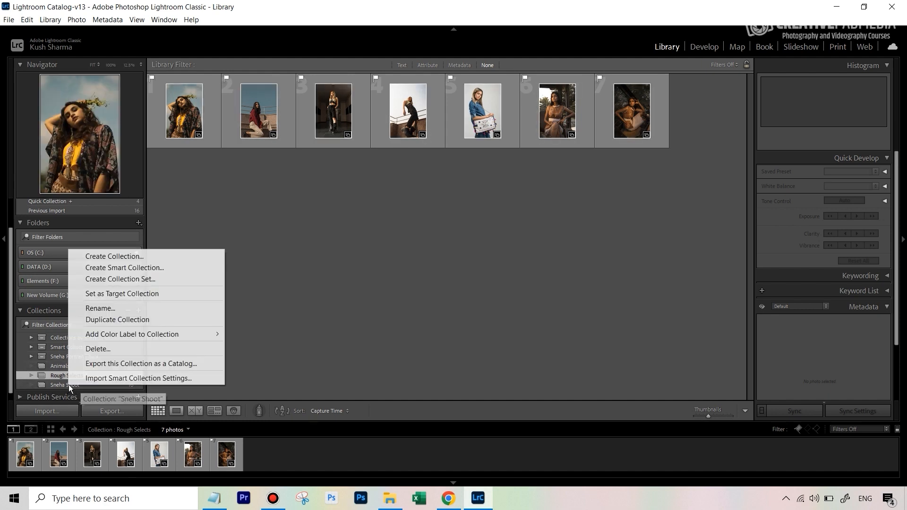
pyautogui.click(67, 385)
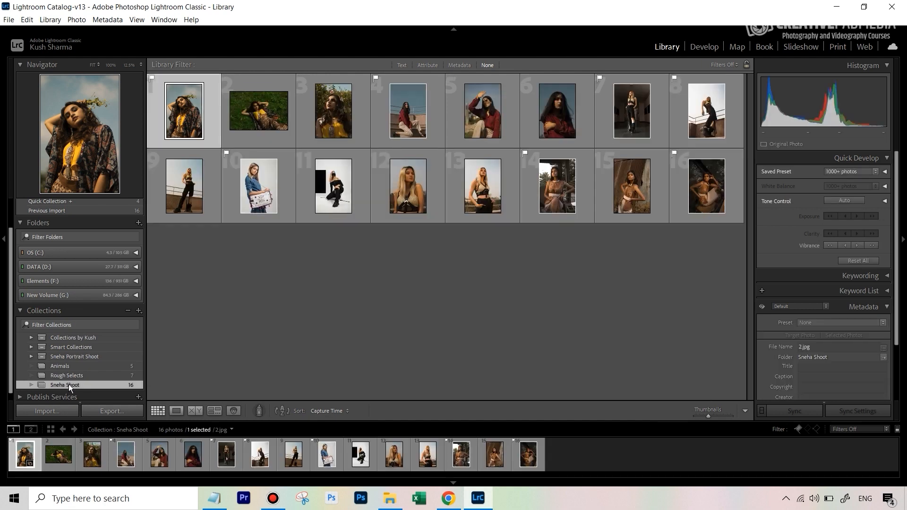
pyautogui.rightClick(69, 384)
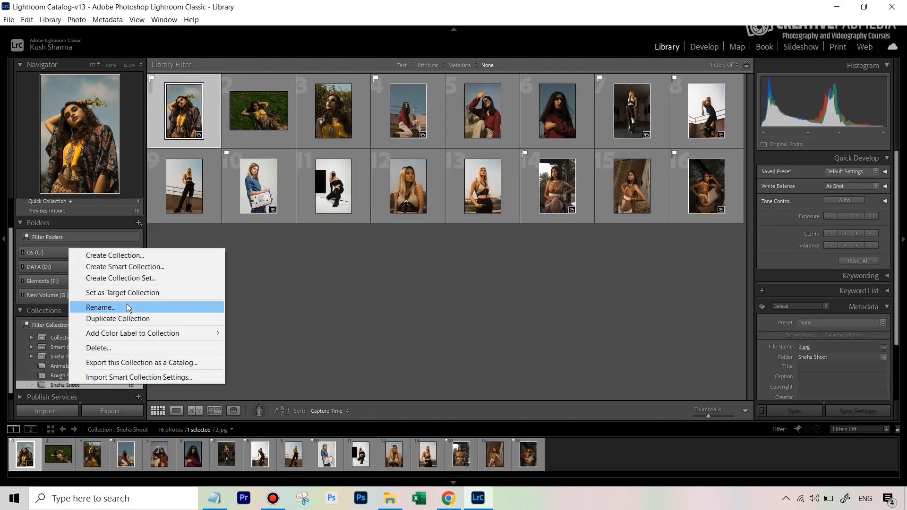
pyautogui.click(101, 307)
pyautogui.click(401, 233)
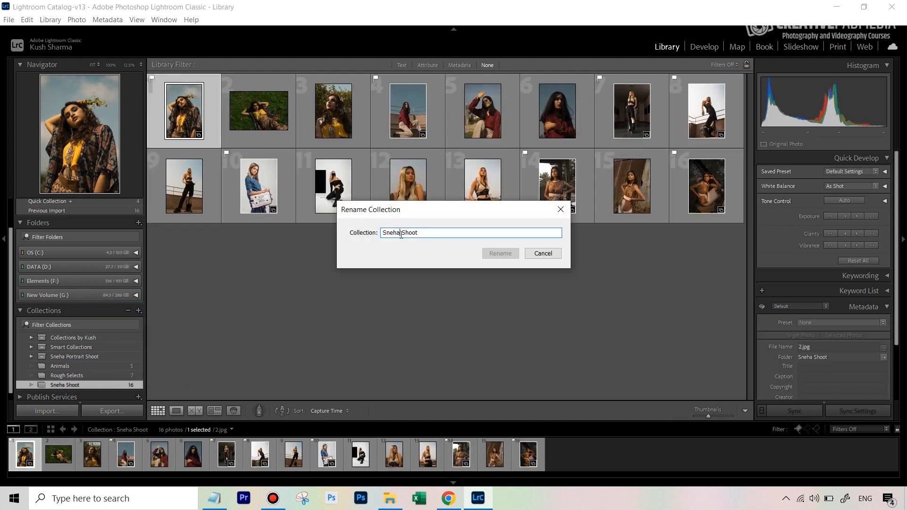
pyautogui.click(444, 232)
pyautogui.write('All Photos')
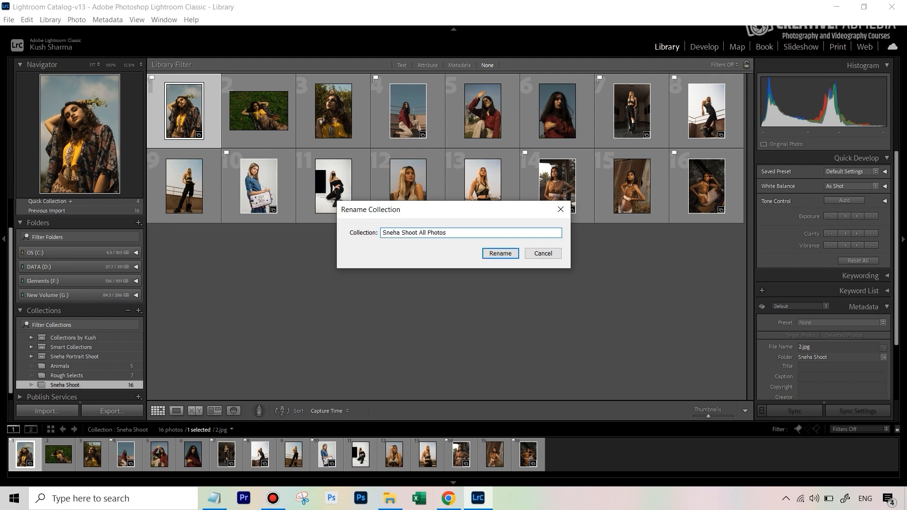
pyautogui.click(495, 254)
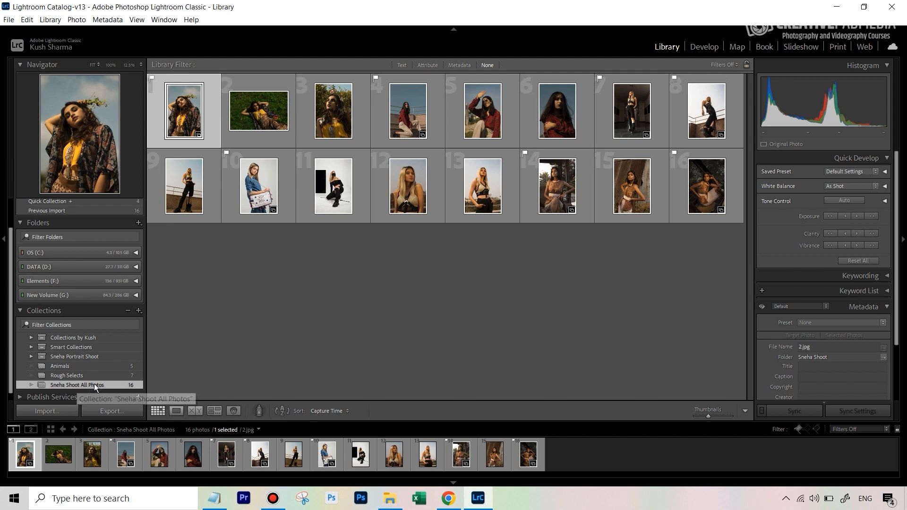
# Move the All Photos and Rough Selects collections into the Portrait Shoot collection set and review the set's contents.
pyautogui.click(102, 356)
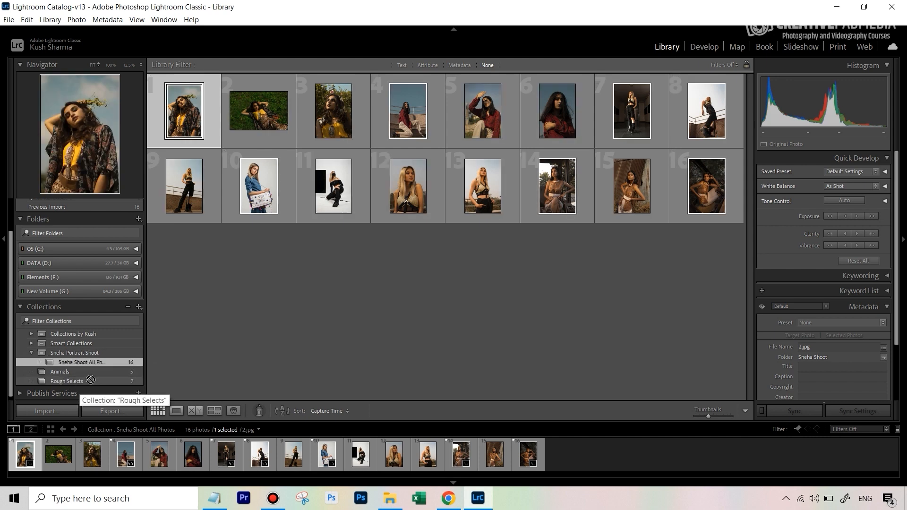
pyautogui.moveTo(97, 356); pyautogui.dragTo(98, 360)
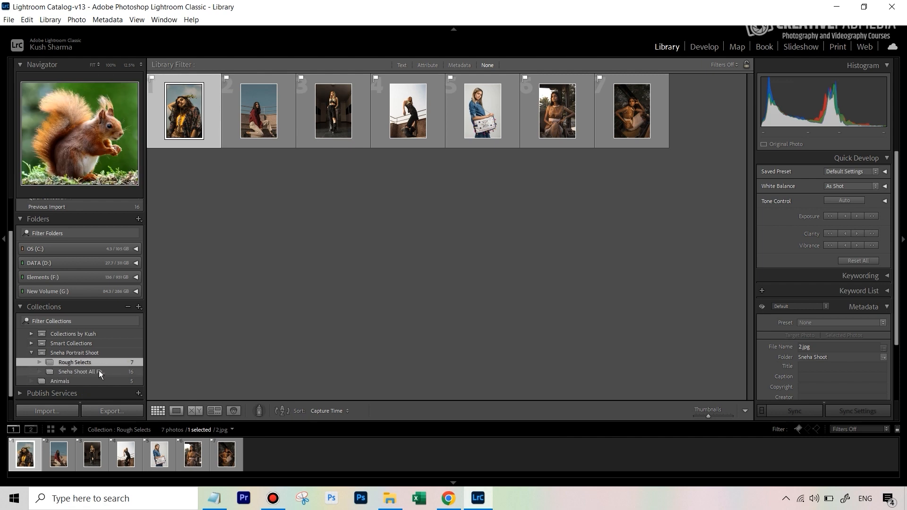
pyautogui.click(31, 352)
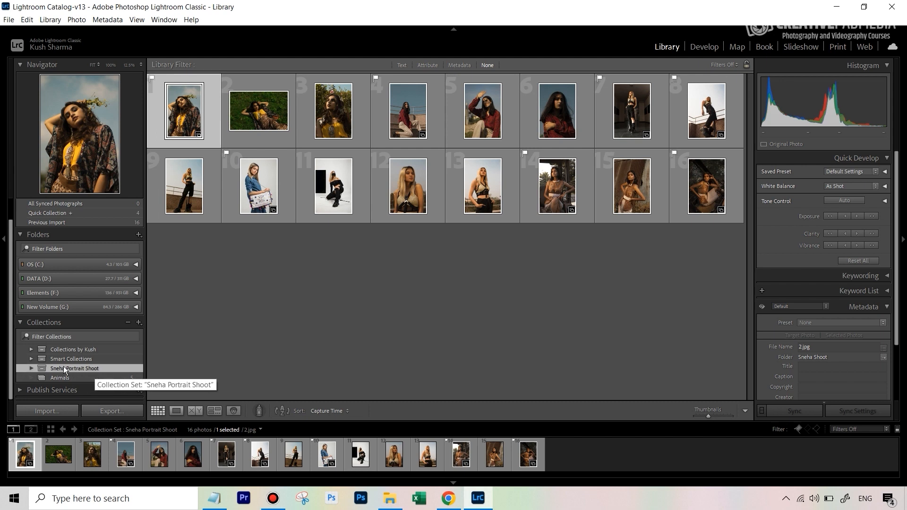
pyautogui.click(29, 369)
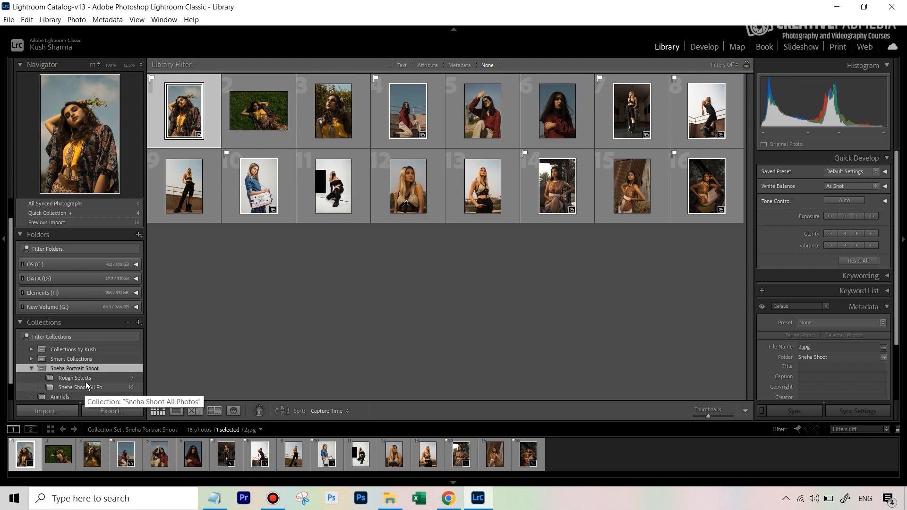
pyautogui.click(87, 386)
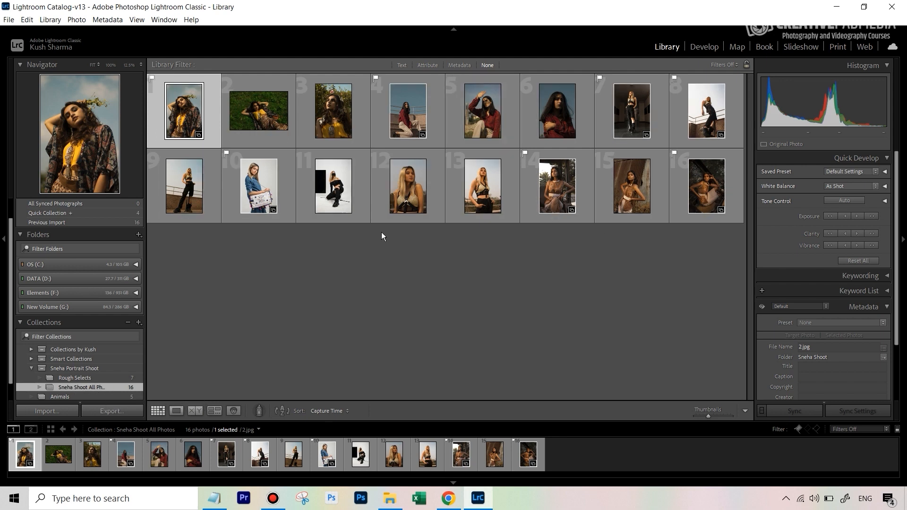
# Rate the first photo (2.jpg) and the third photo (8.jpg) in the Rough Selects collection five stars.
pyautogui.click(112, 378)
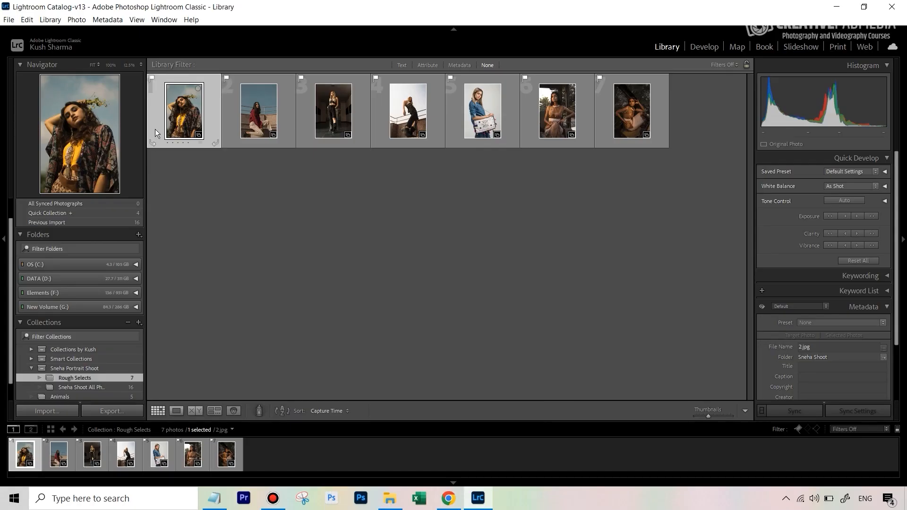
pyautogui.doubleClick(185, 110)
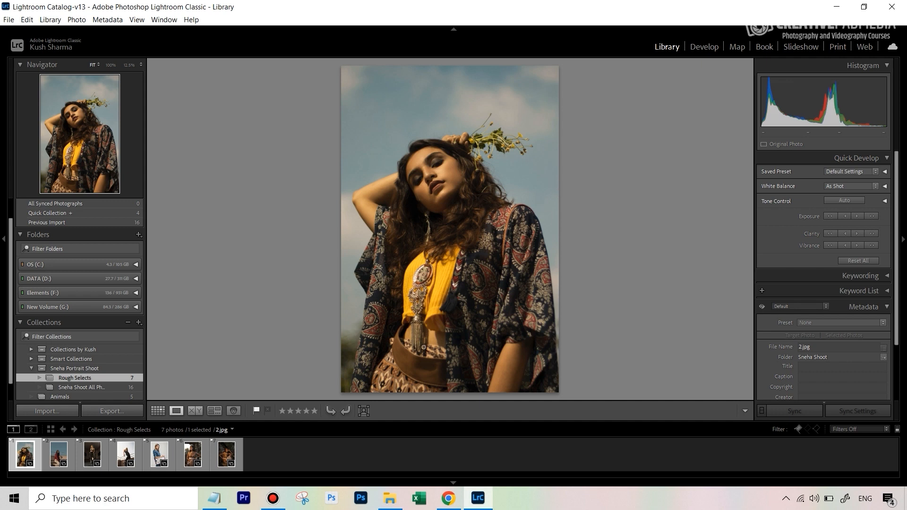
pyautogui.click(316, 412)
pyautogui.click(58, 452)
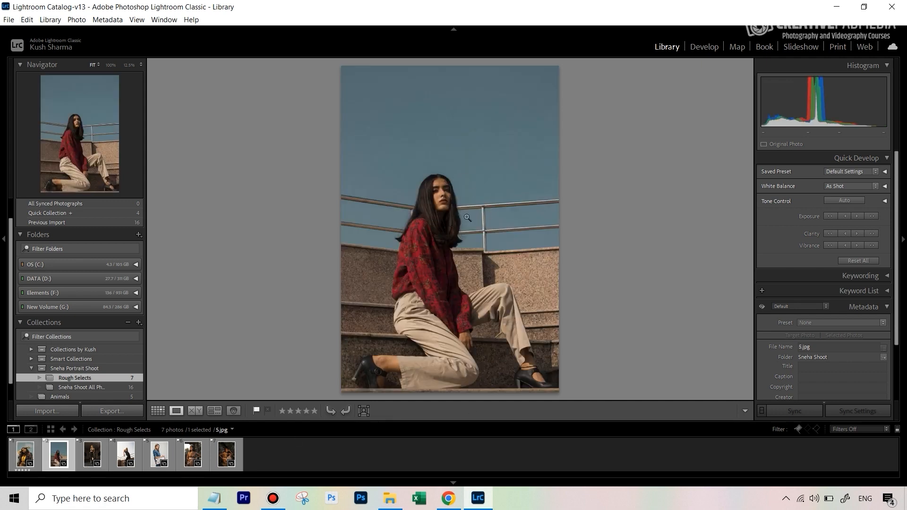
pyautogui.press('Right')
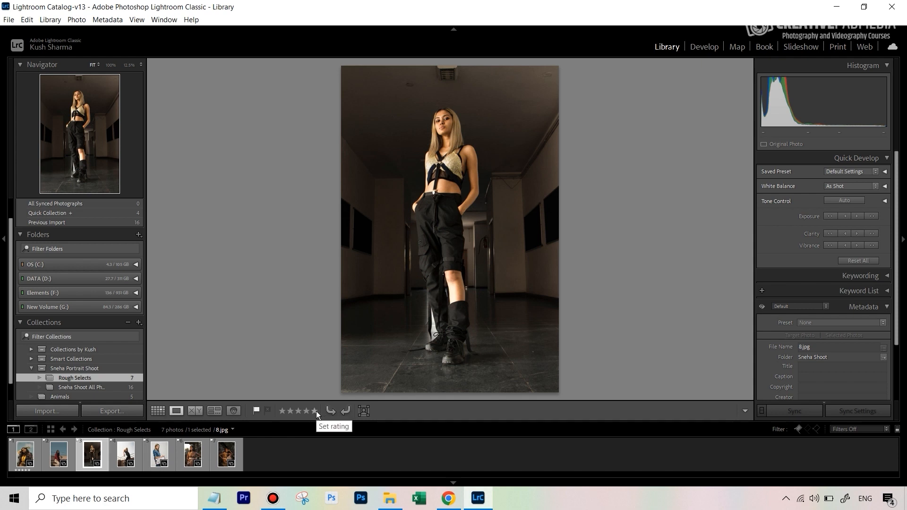
pyautogui.press('5')
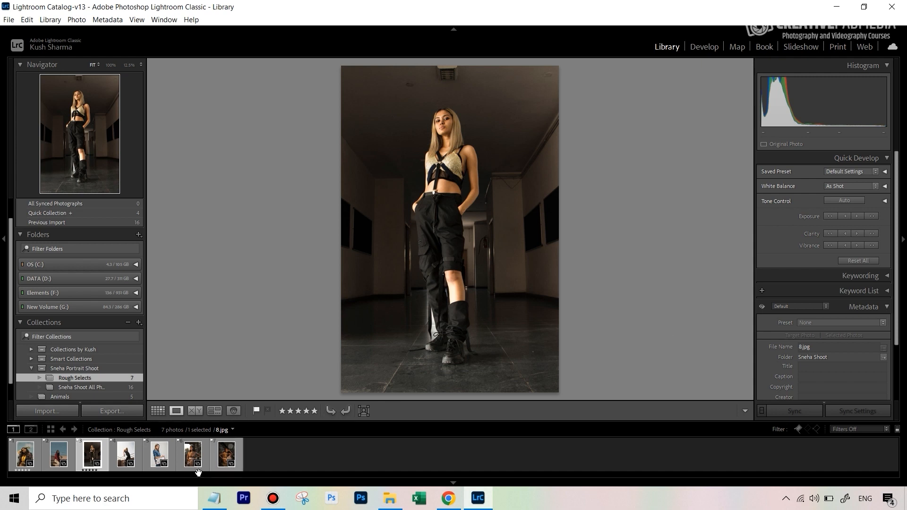
# Rate the fifth photo (10.jpg) in the Rough Selects collection five stars.
pyautogui.click(122, 461)
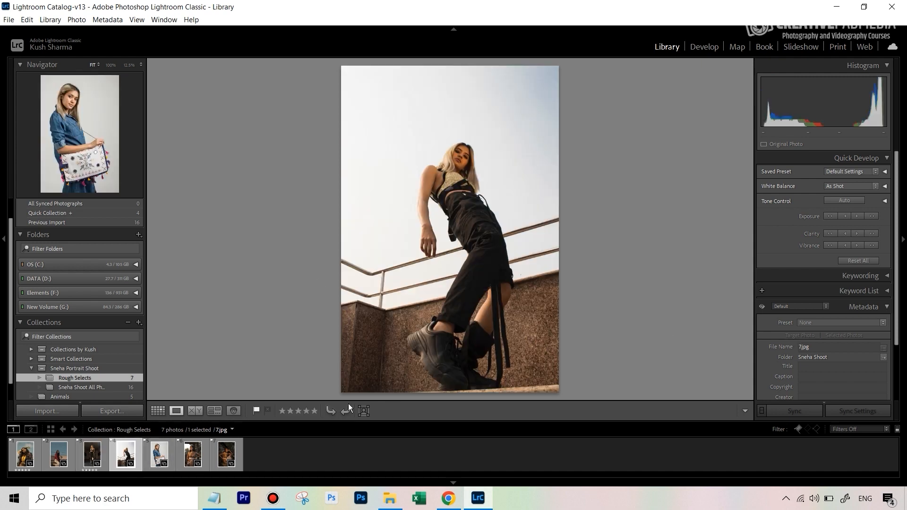
pyautogui.press('Right')
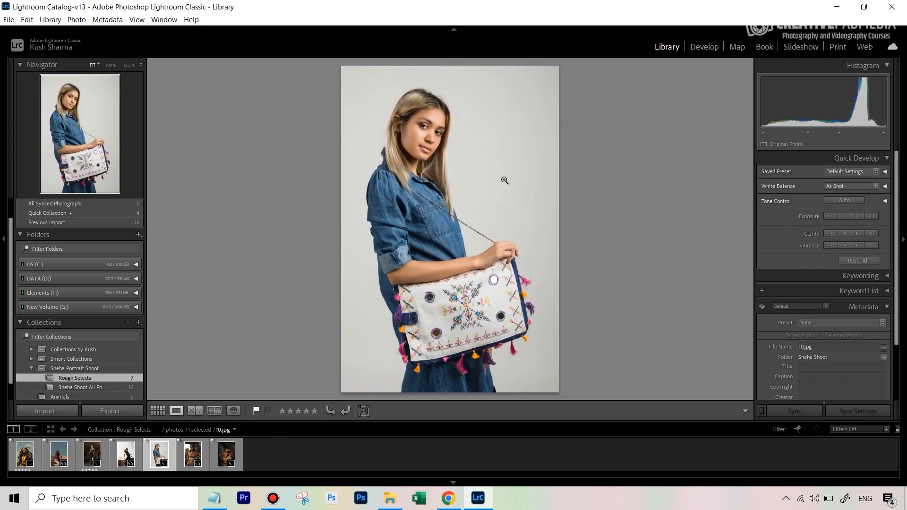
pyautogui.press('5')
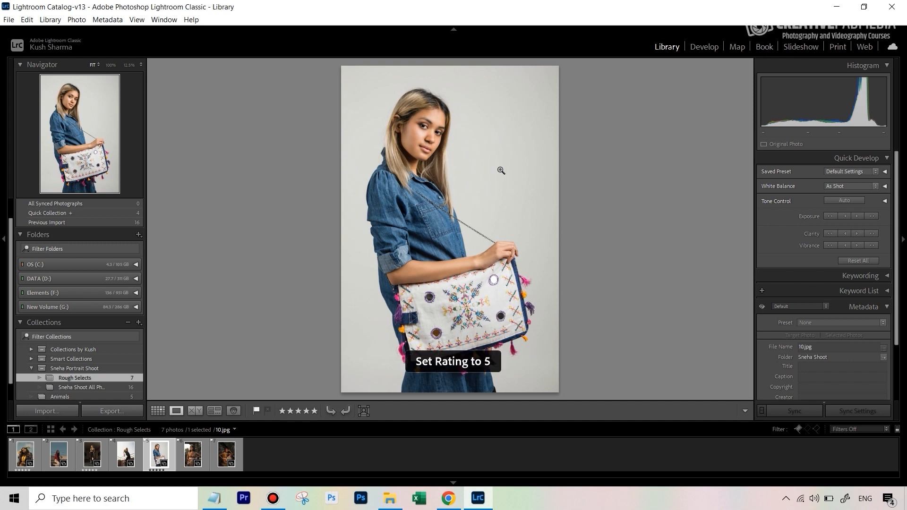
# Rate the last photo (14.jpg) in the Rough Selects collection five stars.
pyautogui.press('Right')
pyautogui.press('Right')
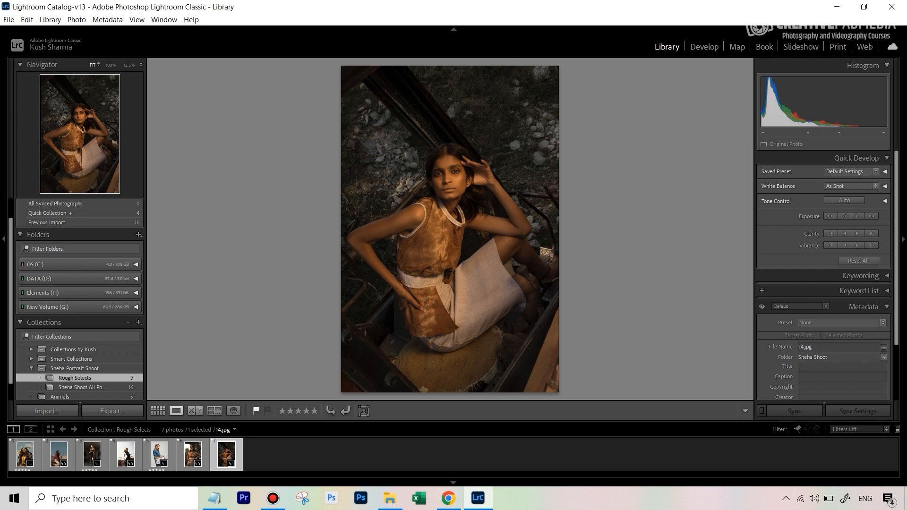
pyautogui.press('5')
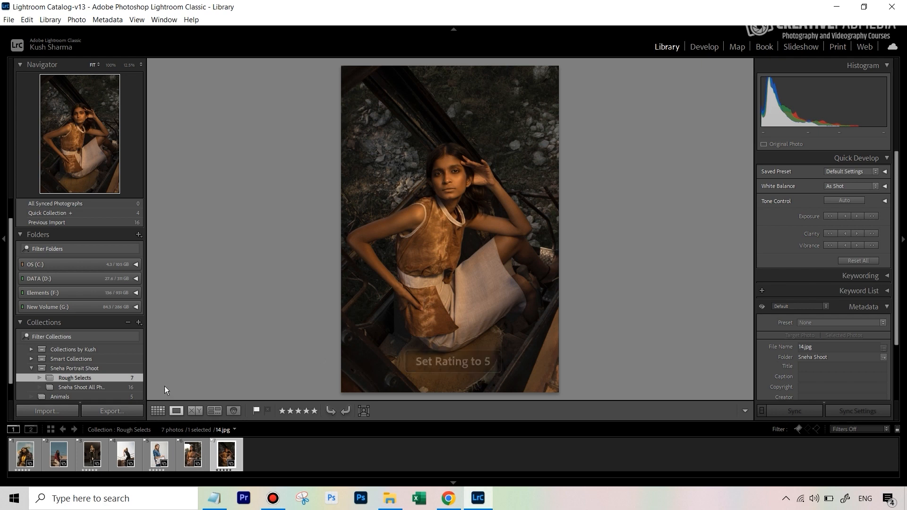
# Show the Rough Selects collection as a thumbnail grid and filter it to Rated photos only.
pyautogui.click(158, 411)
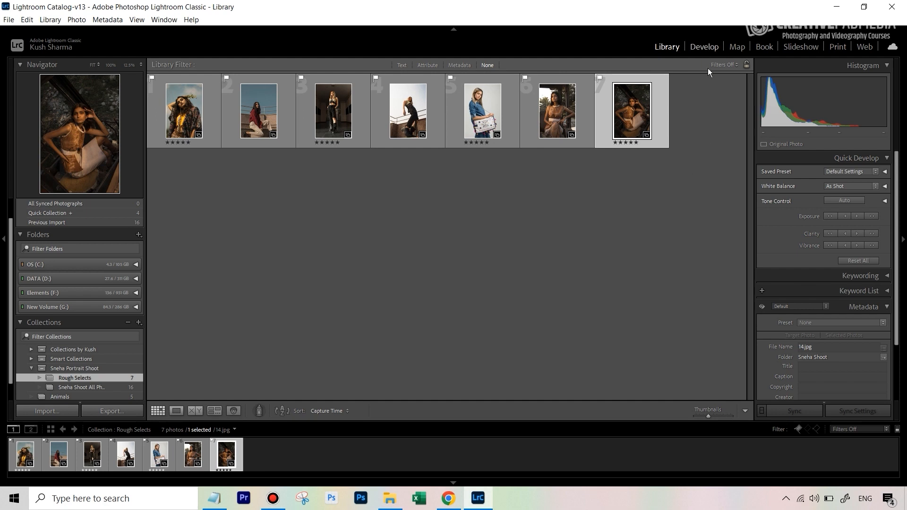
pyautogui.click(725, 65)
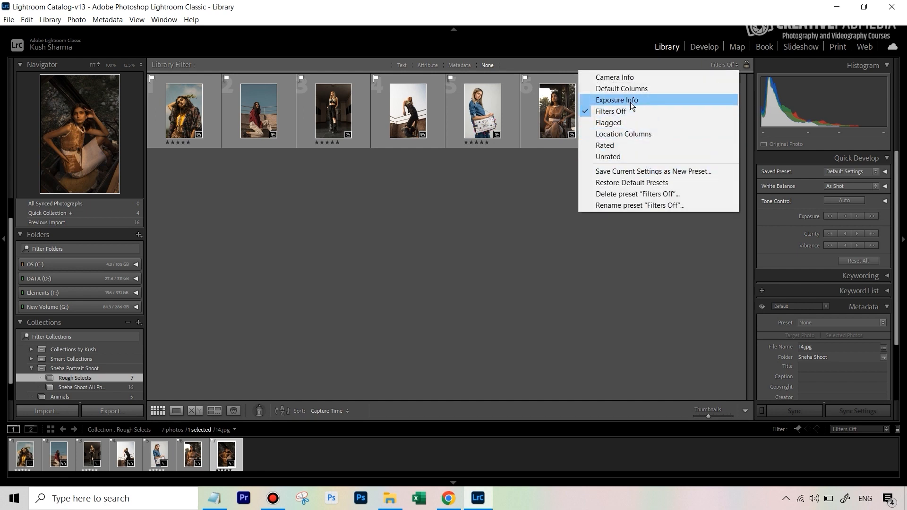
pyautogui.click(615, 145)
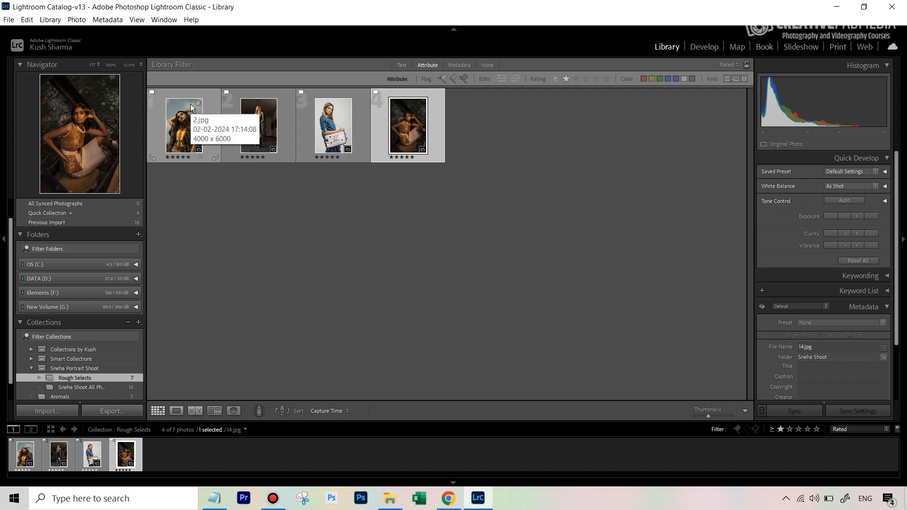
# Create a collection named Final Selects inside the Portrait Shoot collection set from all the filtered five-star photos.
pyautogui.hotkey('ctrl', 'a')
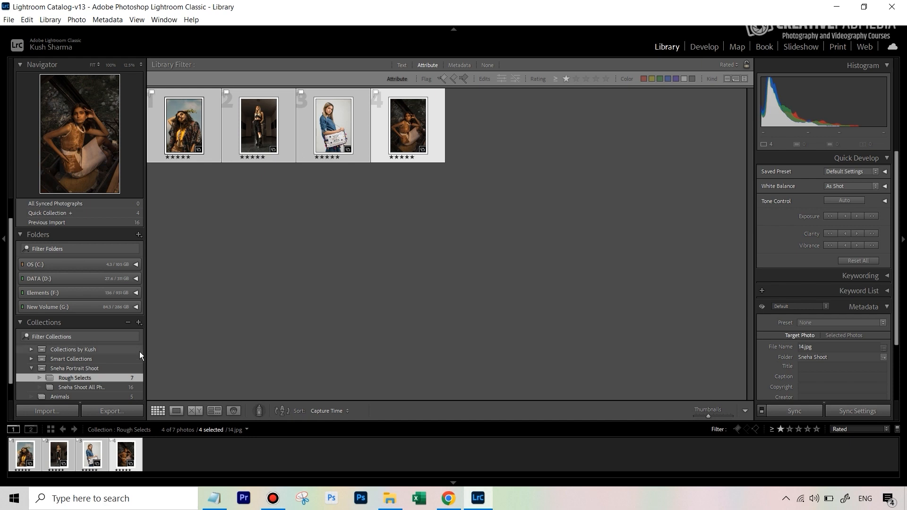
pyautogui.click(139, 322)
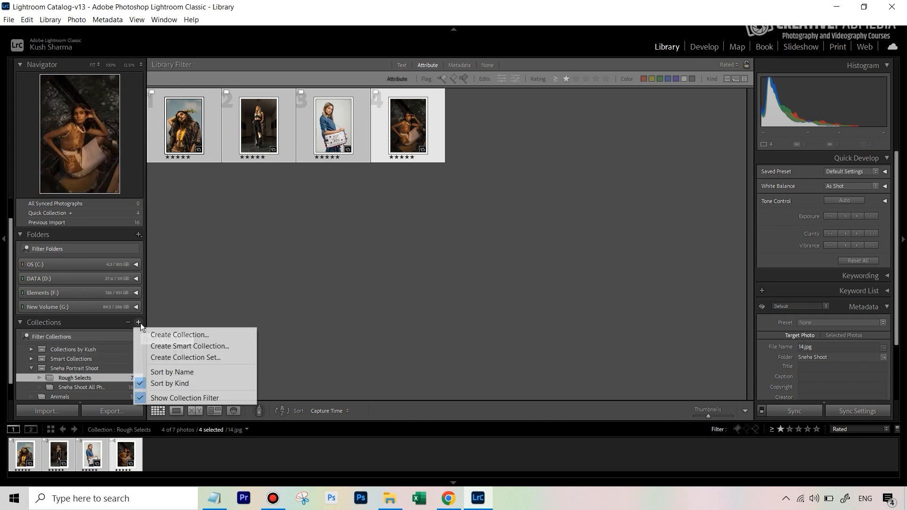
pyautogui.click(172, 336)
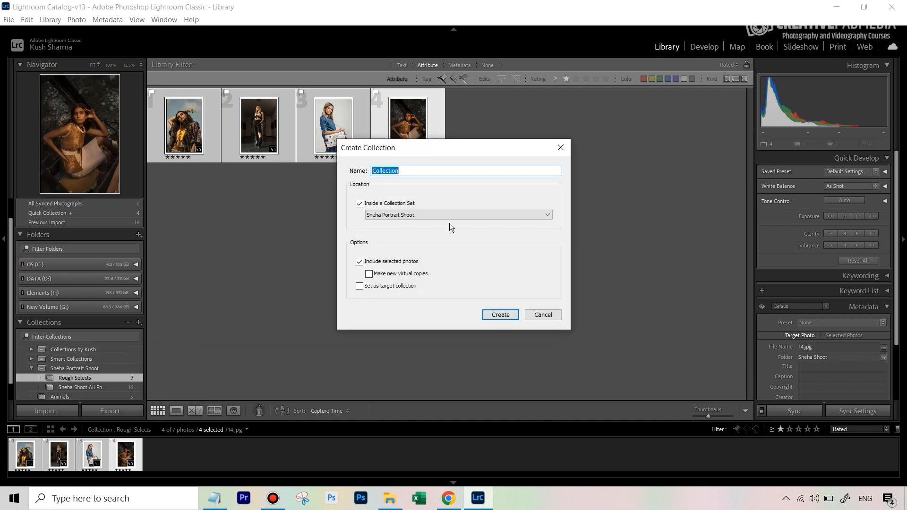
pyautogui.write('Final Selec')
pyautogui.click(506, 316)
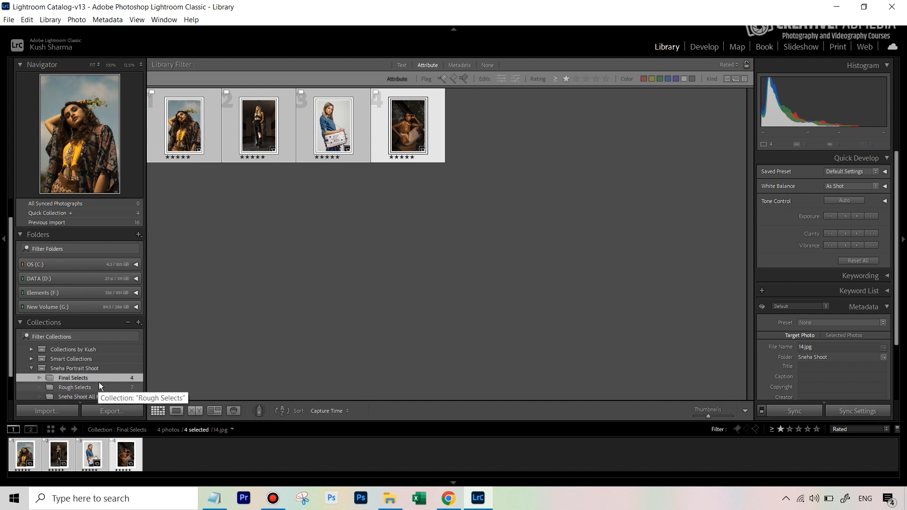
# Review the Portrait Shoot set's All Photos, Rough Selects and Final Selects collections in turn, and deselect the photos in Final Selects.
pyautogui.click(30, 368)
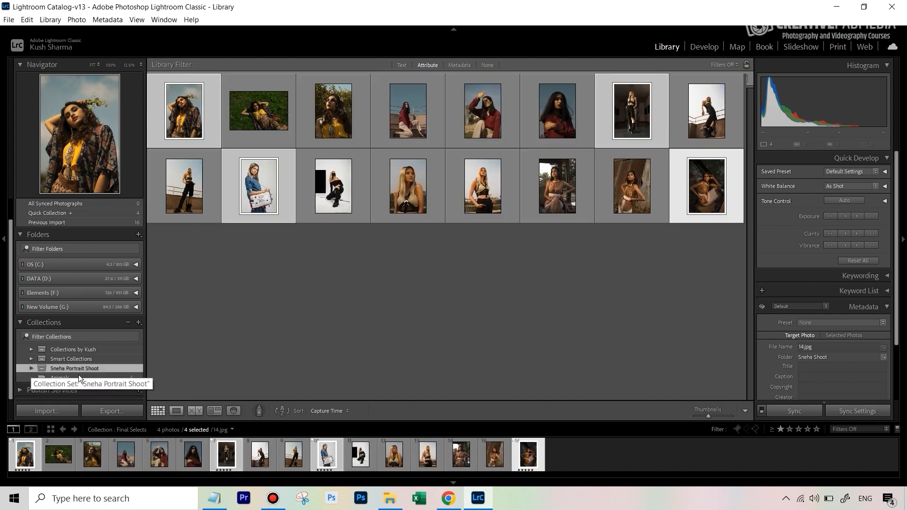
pyautogui.click(30, 367)
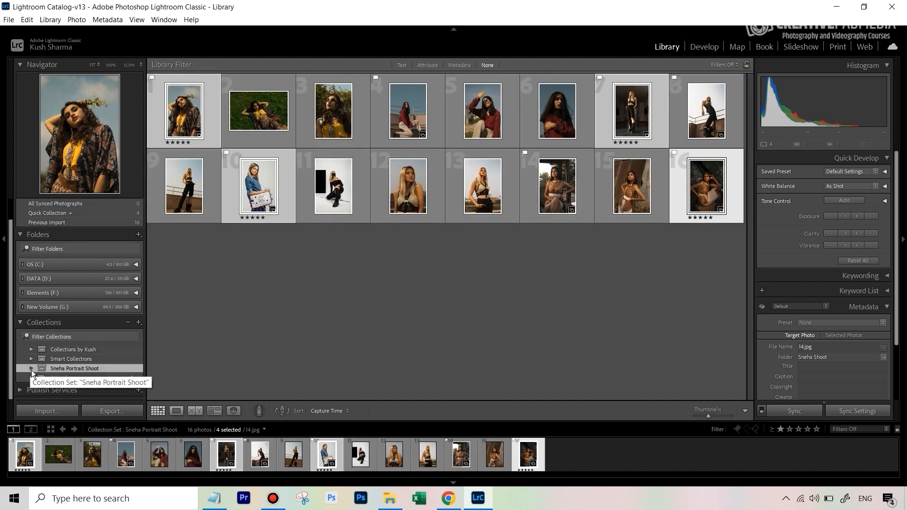
pyautogui.click(123, 397)
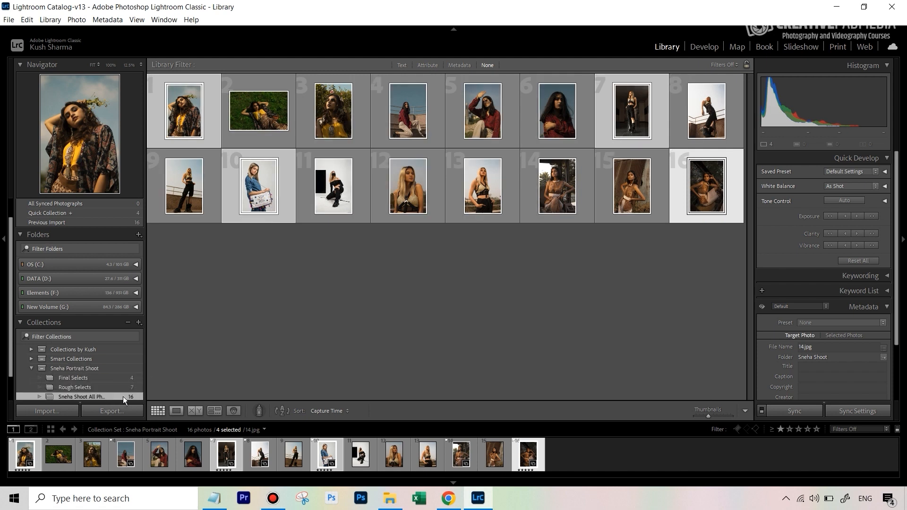
pyautogui.click(107, 387)
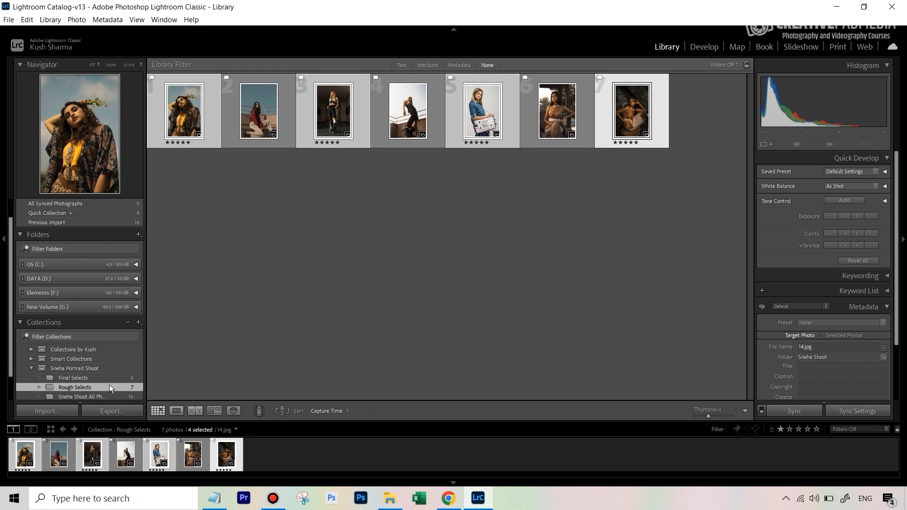
pyautogui.click(111, 376)
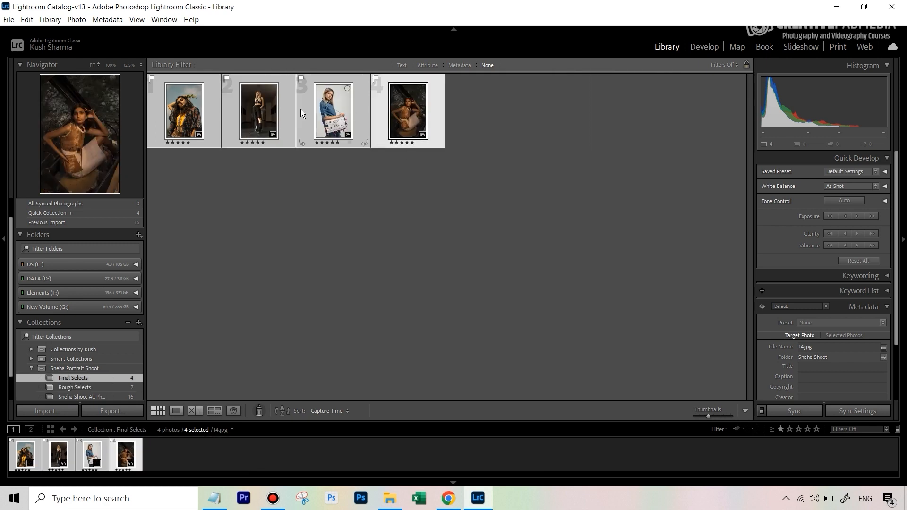
pyautogui.click(567, 241)
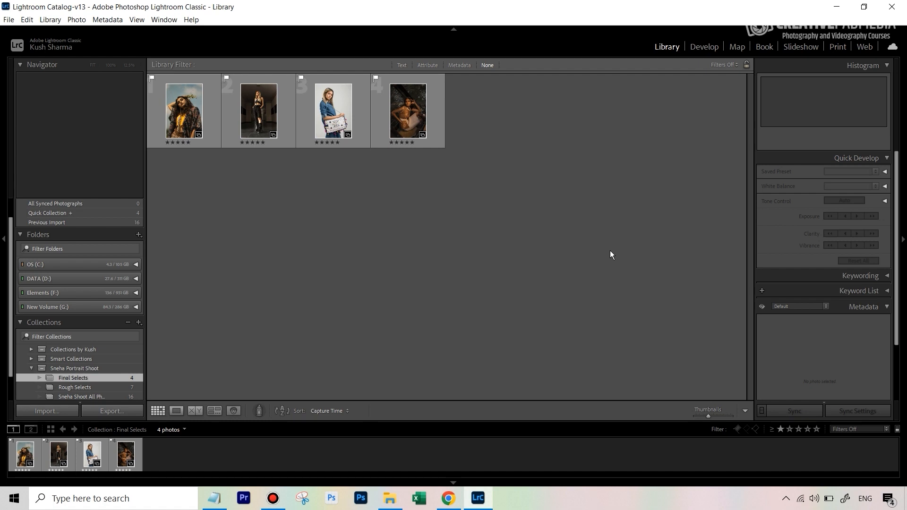
# Switch to File Explorer to check the shoot's source folder inside Portraits, and return to Lightroom Classic.
pyautogui.hotkey('alt', 'Tab')
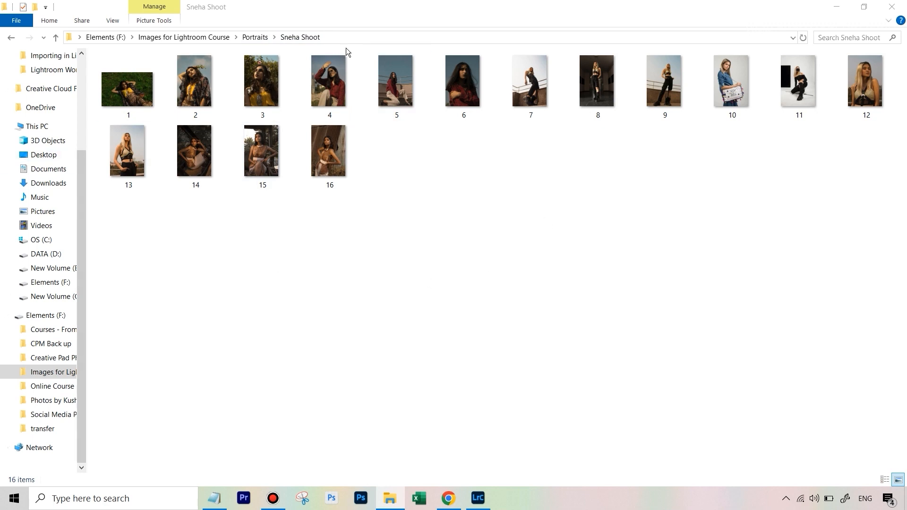
pyautogui.click(255, 41)
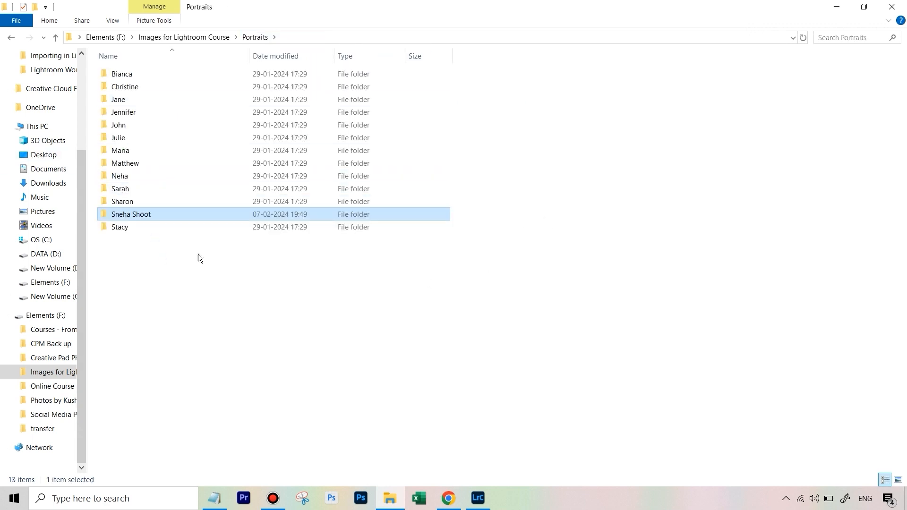
pyautogui.doubleClick(133, 214)
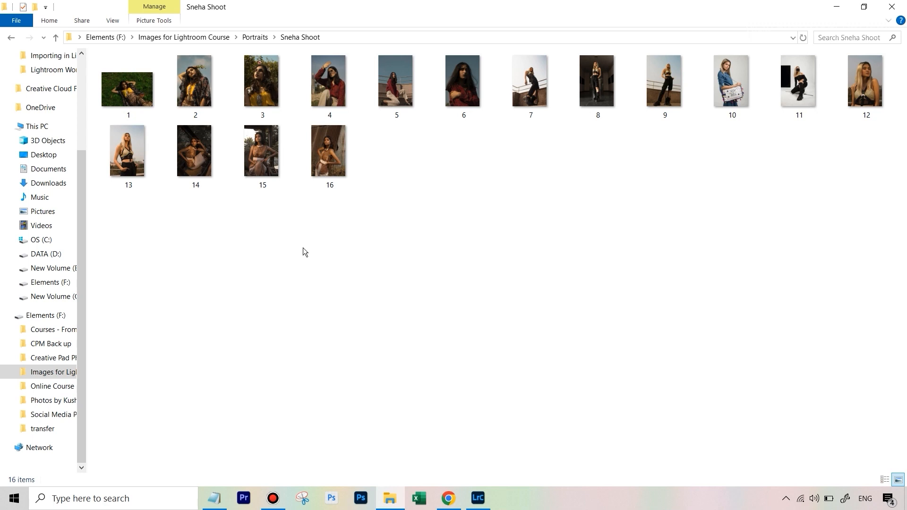
pyautogui.click(478, 499)
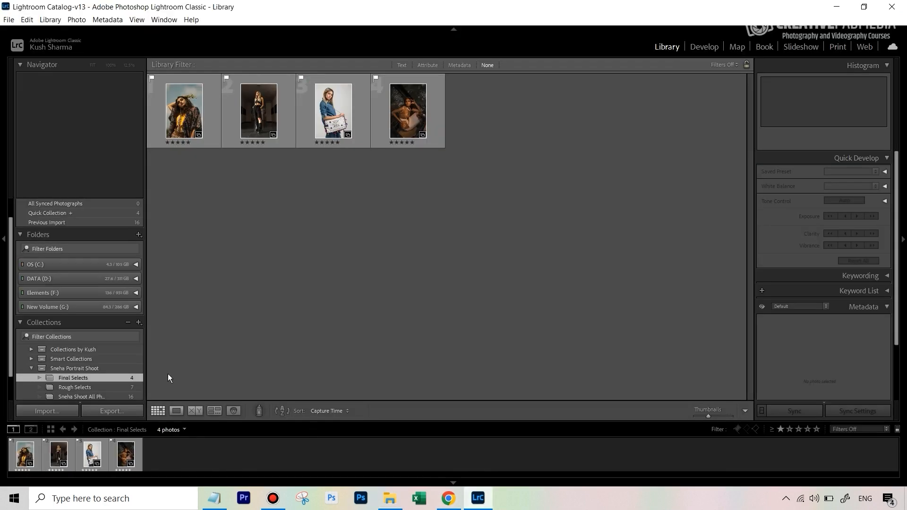